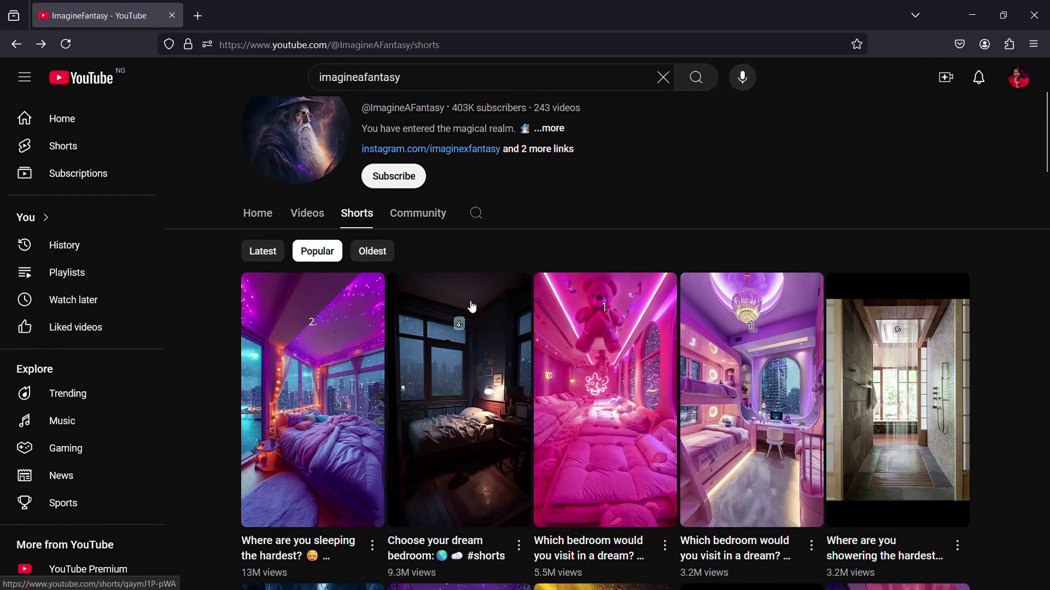
Step: Scroll through the ImagineFantasy channel's Shorts grid
scroll(557, 376, "down", 3)
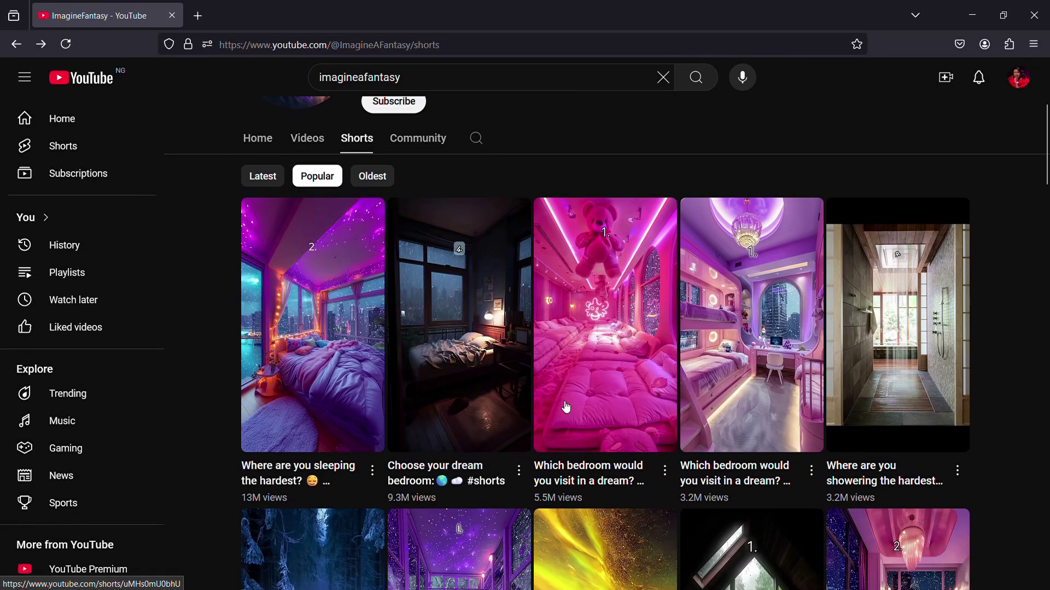
scroll(567, 407, "down", 1)
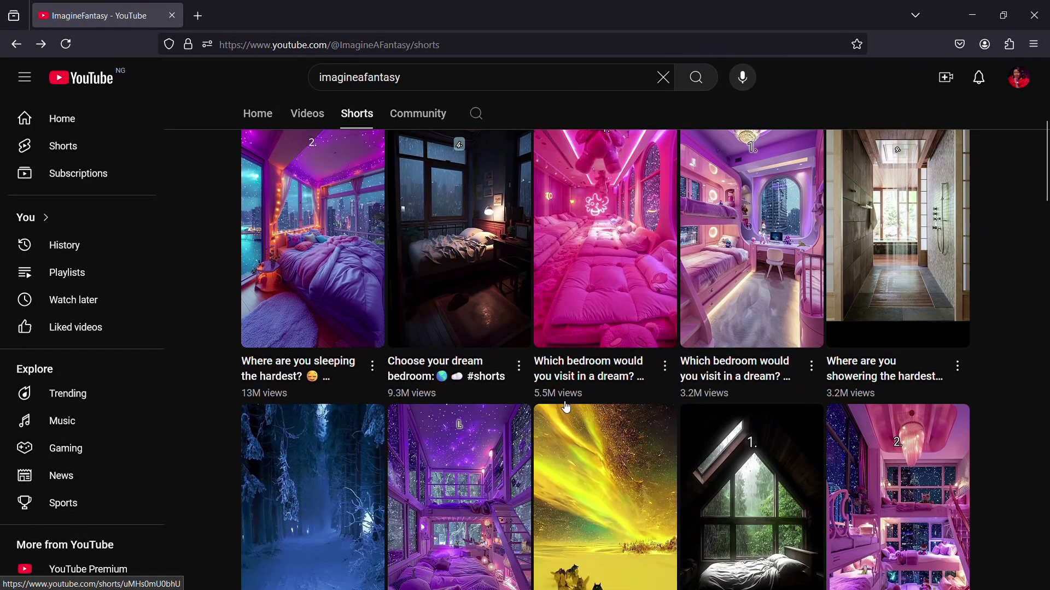
scroll(508, 393, "down", 2)
scroll(510, 394, "down", 1)
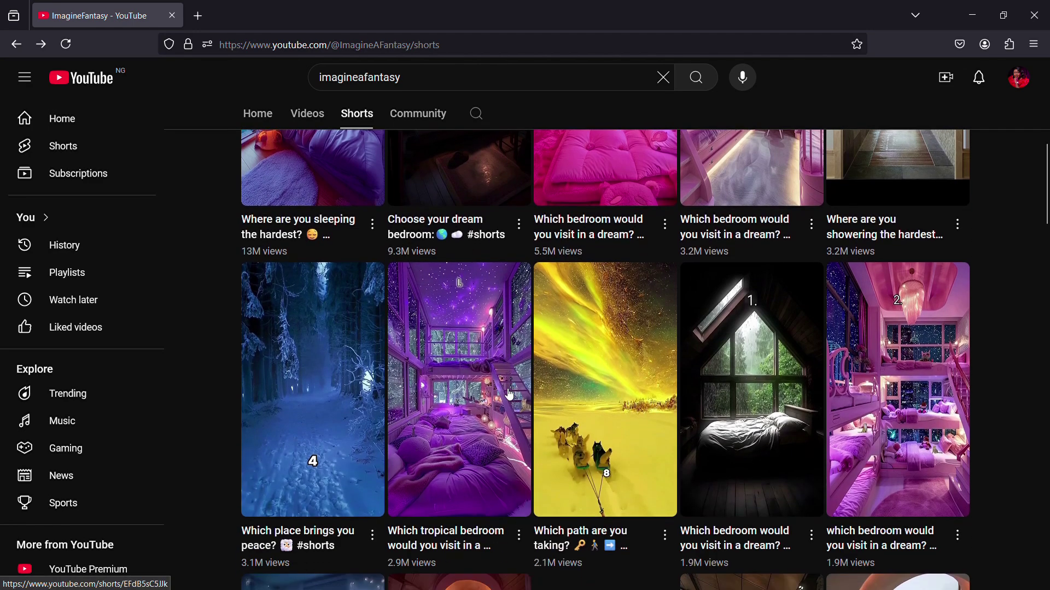
scroll(510, 395, "down", 2)
scroll(510, 395, "up", 4)
scroll(509, 394, "up", 7)
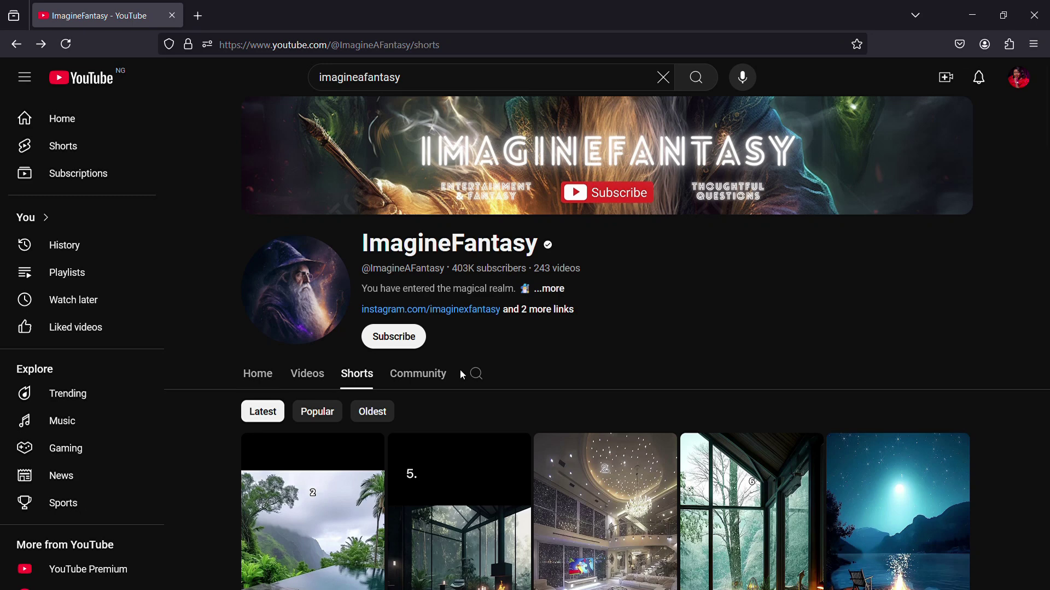
scroll(462, 374, "down", 1)
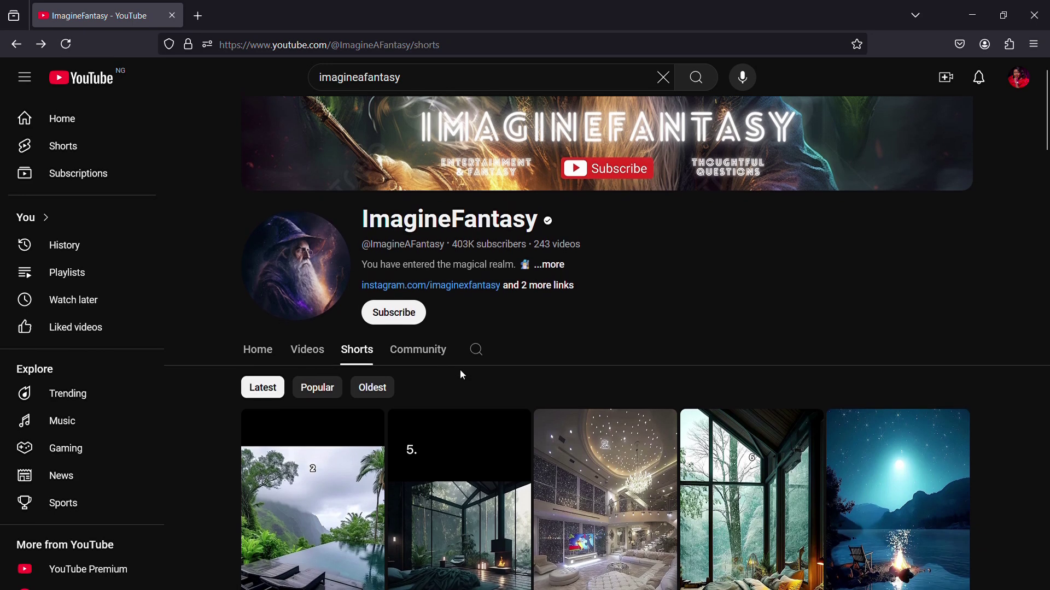
scroll(462, 375, "up", 1)
scroll(458, 275, "down", 6)
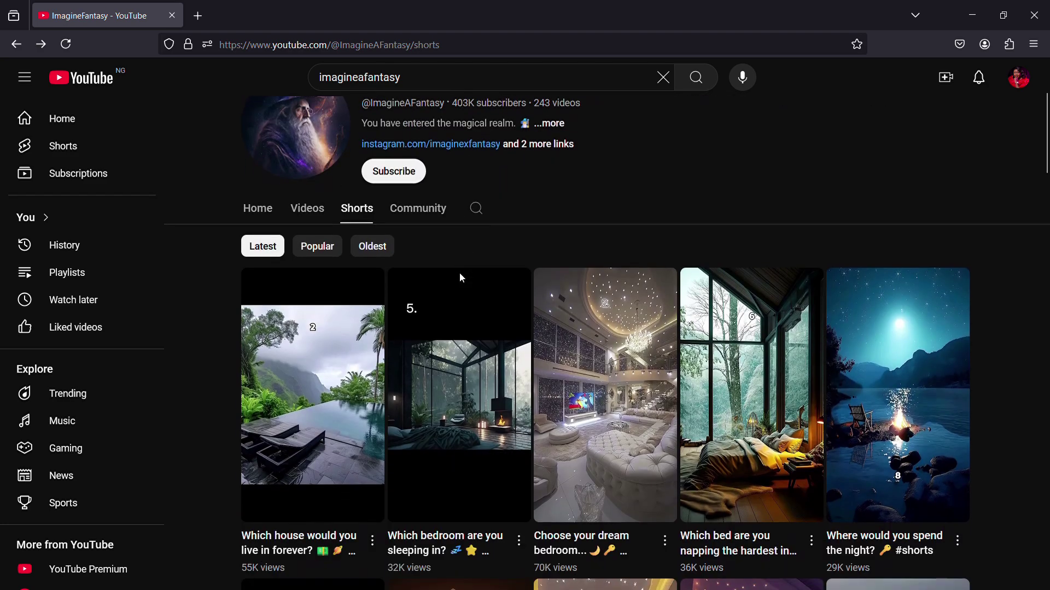
scroll(464, 279, "up", 3)
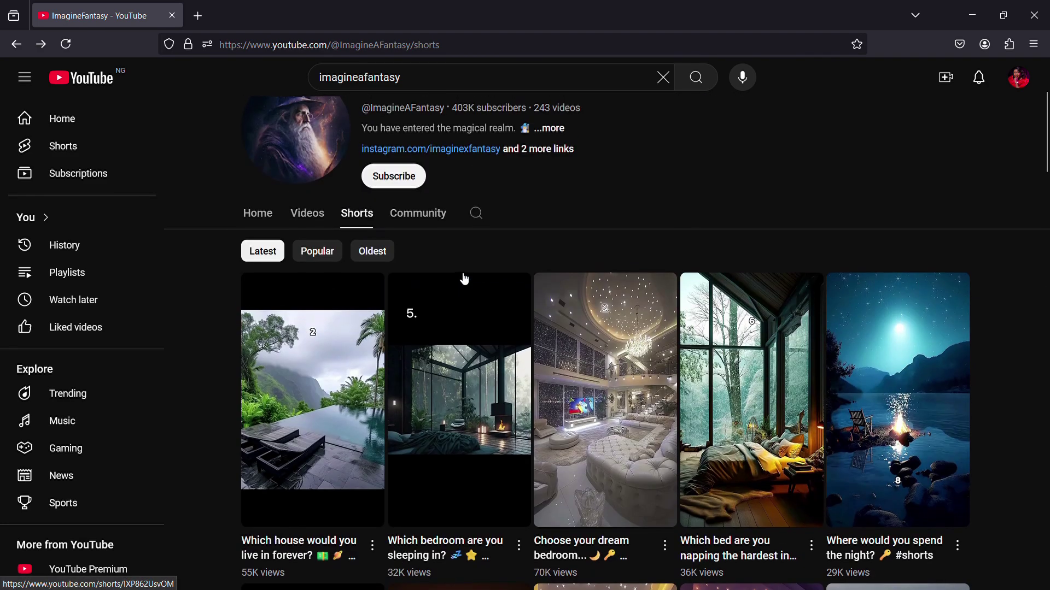
Step: Sort the channel's Shorts by Popular and open the most-viewed one
left_click(317, 252)
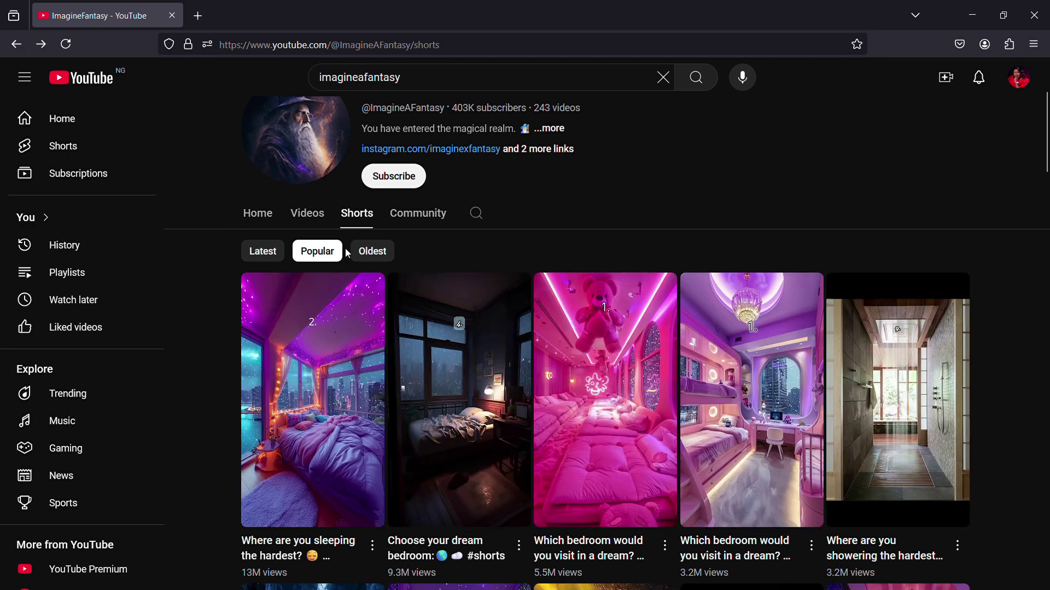
scroll(328, 328, "down", 2)
left_click(334, 361)
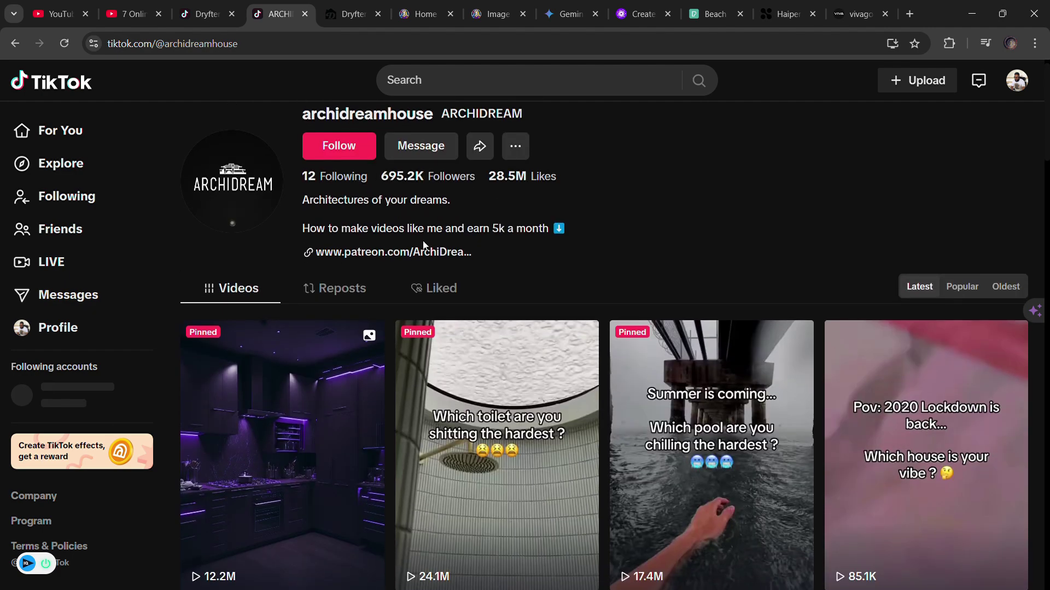
scroll(835, 163, "down", 4)
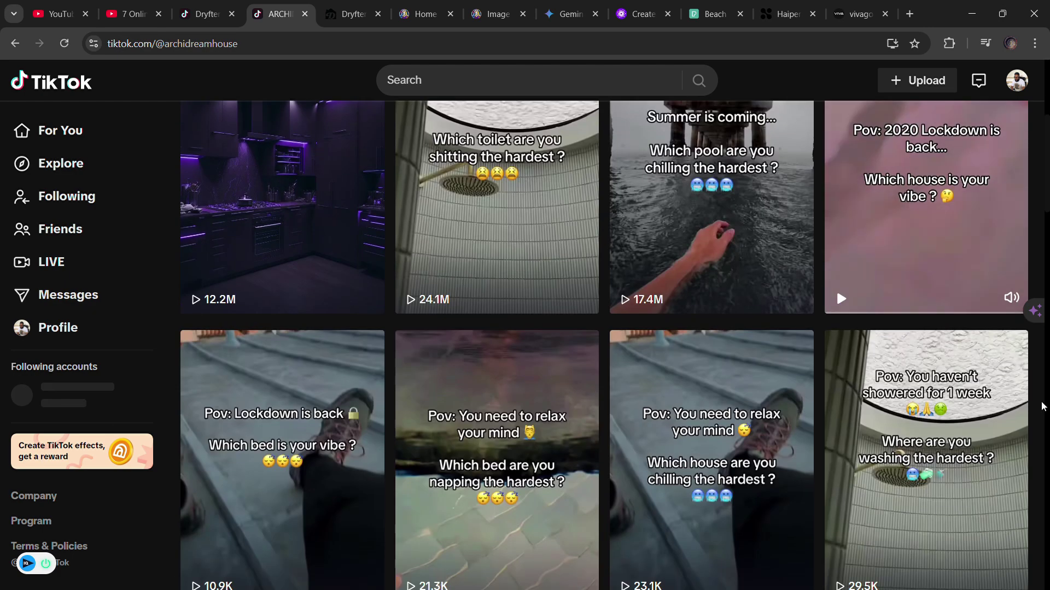
scroll(870, 156, "up", 2)
scroll(870, 149, "up", 2)
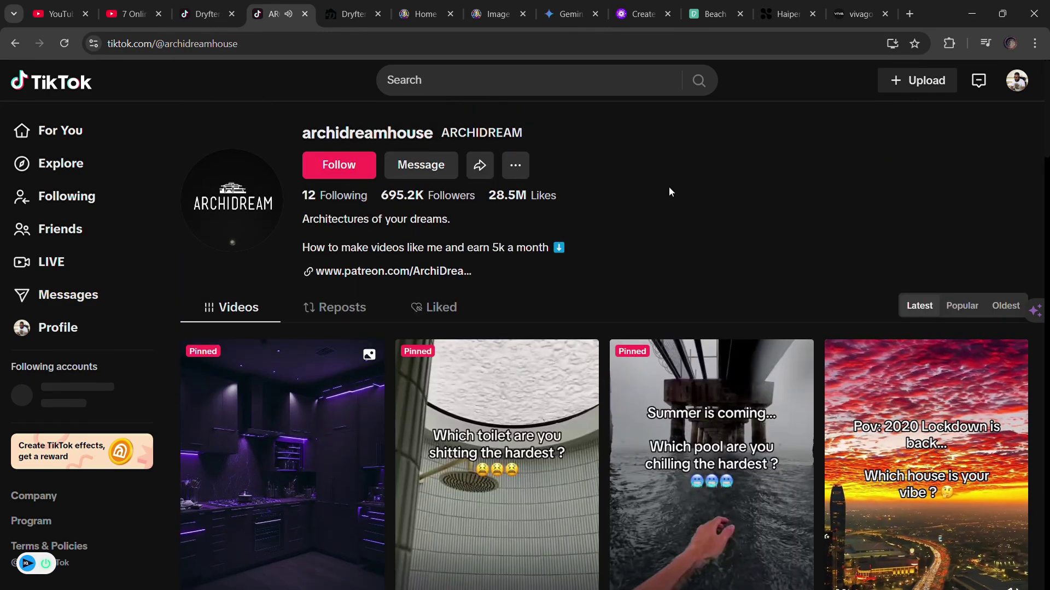
scroll(667, 192, "down", 1)
scroll(687, 187, "up", 1)
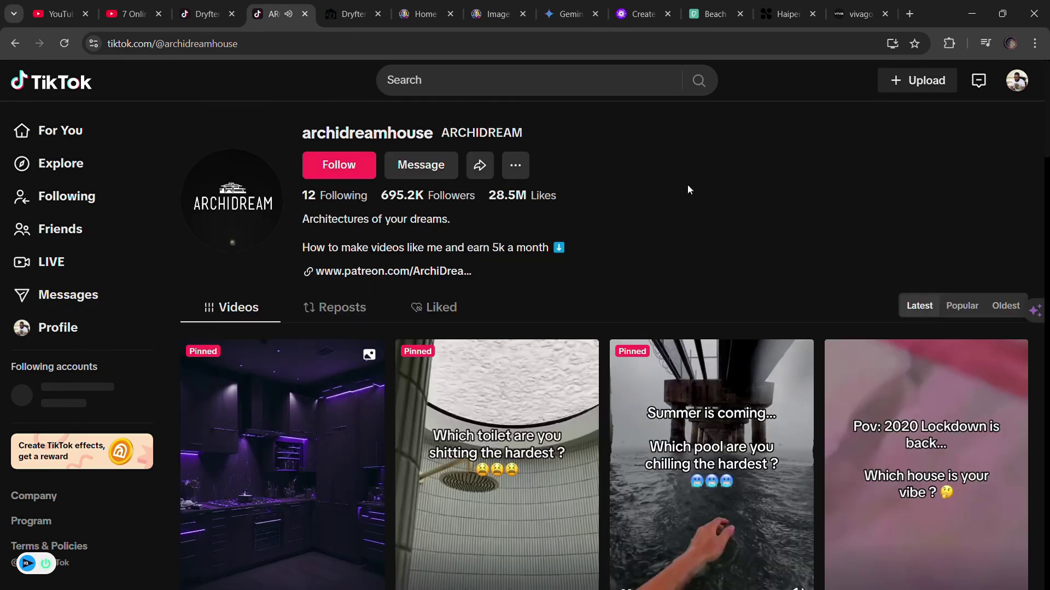
left_click(350, 14)
scroll(558, 267, "down", 1)
scroll(580, 306, "up", 1)
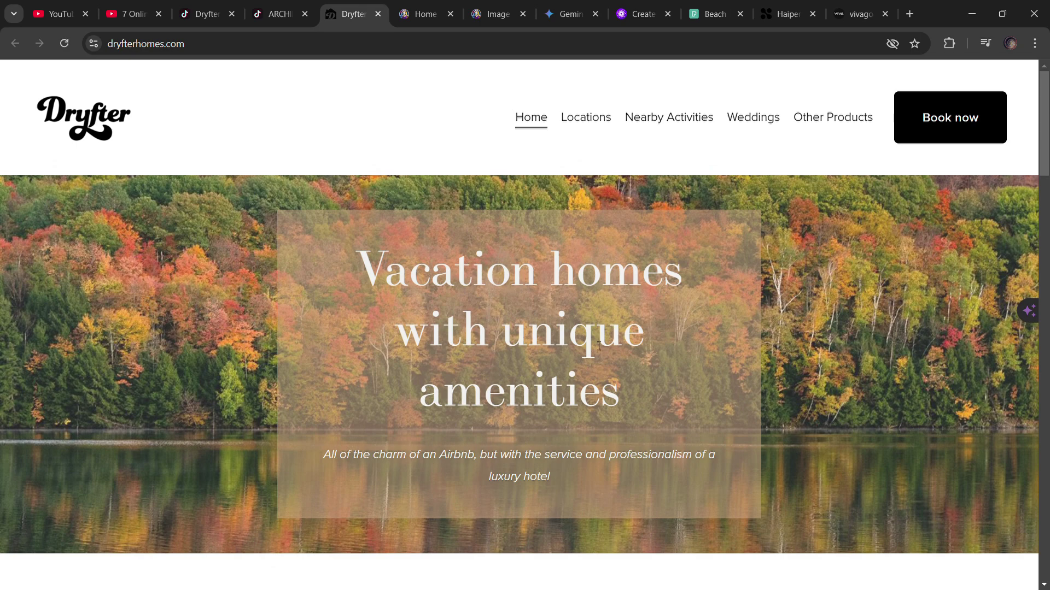
scroll(603, 357, "down", 2)
left_click(210, 13)
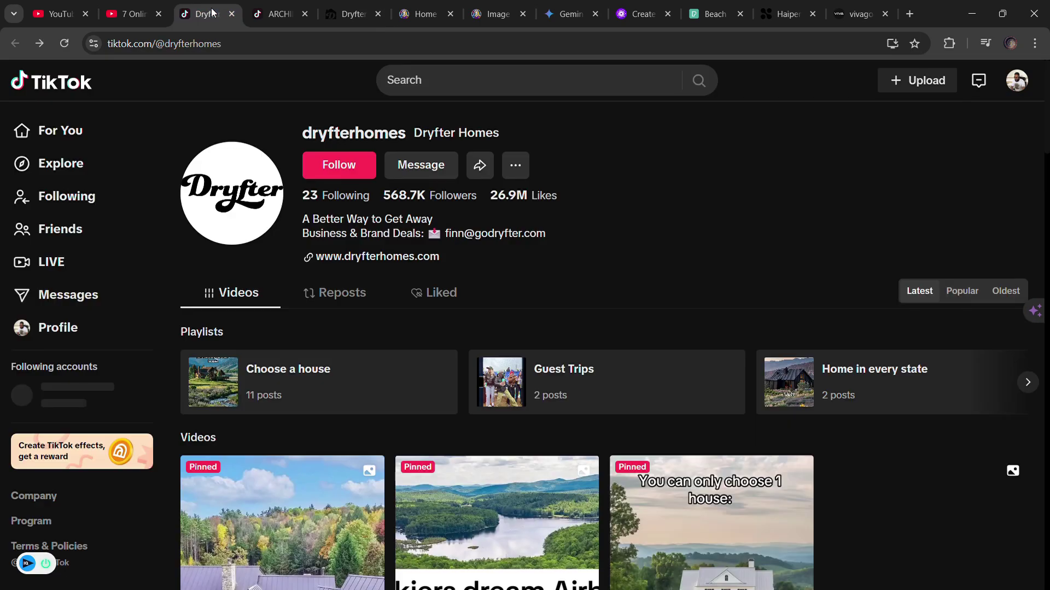
scroll(599, 265, "down", 5)
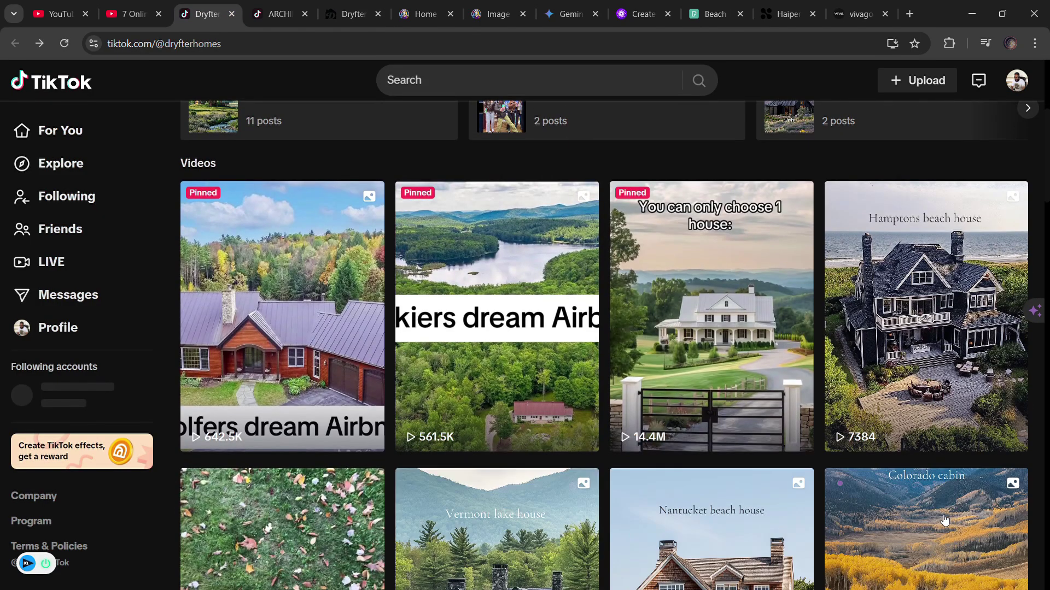
scroll(942, 521, "down", 5)
scroll(711, 382, "up", 9)
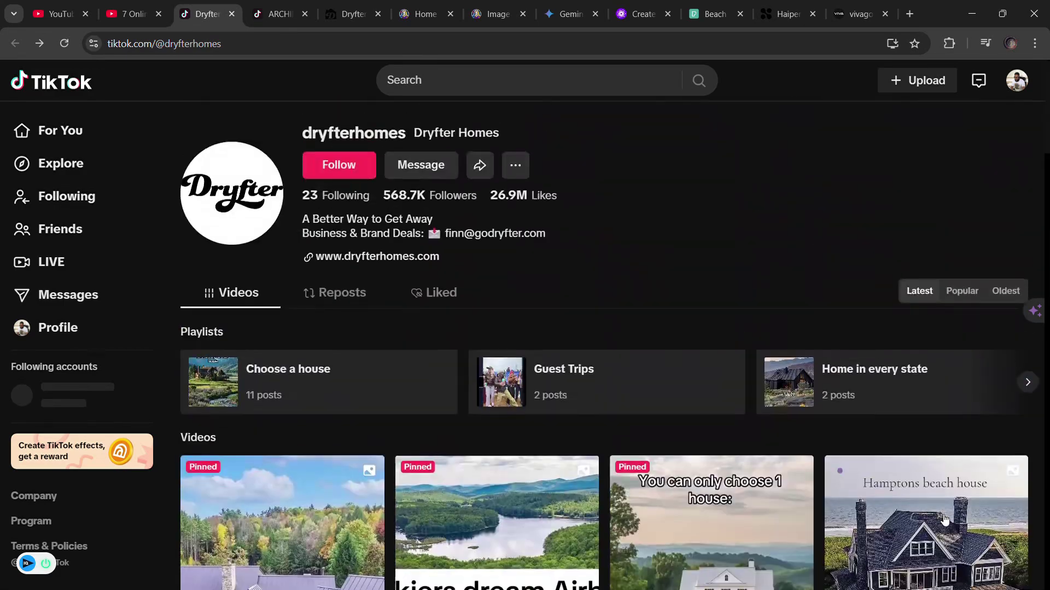
left_click(272, 12)
left_click(350, 13)
left_click(276, 13)
scroll(629, 422, "down", 3)
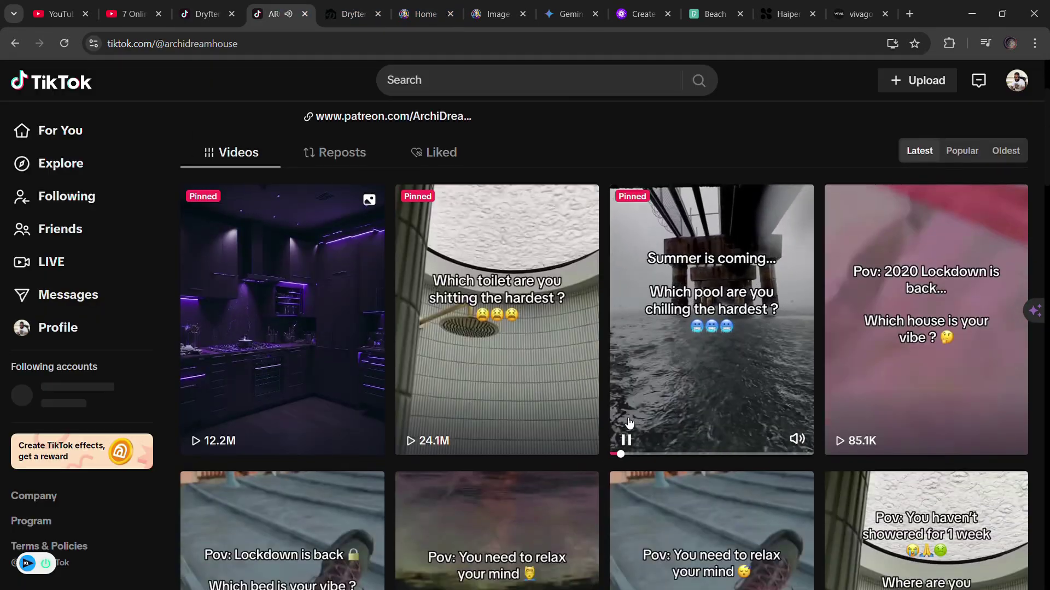
scroll(621, 430, "up", 3)
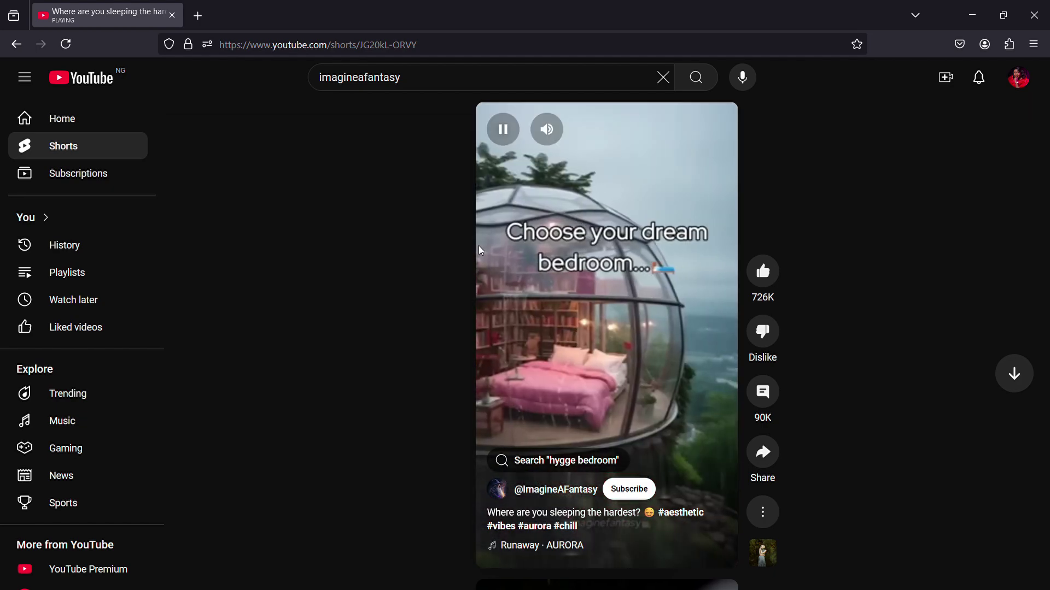
Step: Return to the Shorts, sort by Popular and watch the 'Choose your dream bedroom' Short
left_click(16, 44)
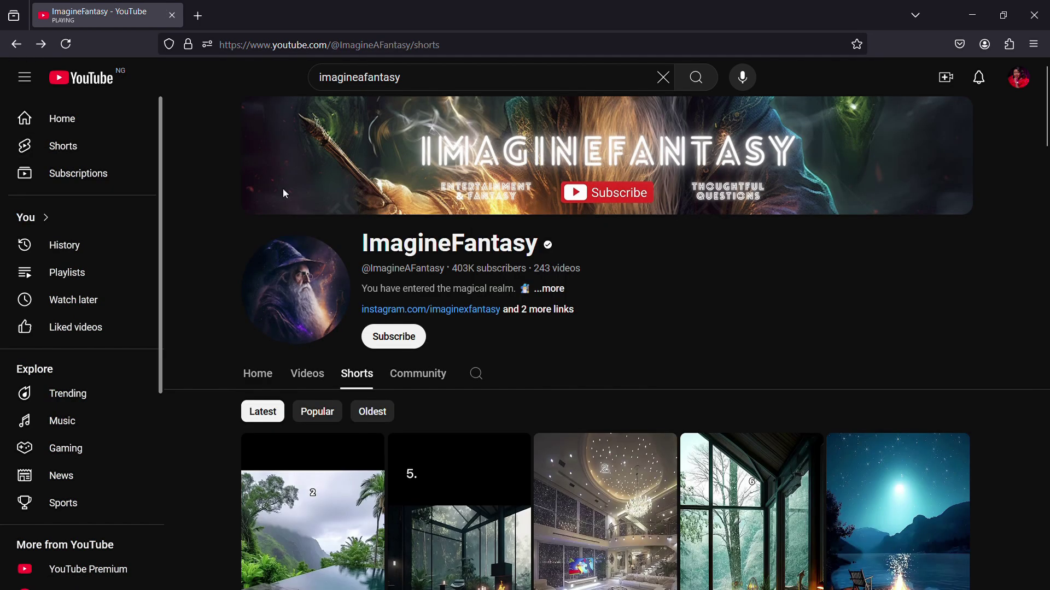
left_click(321, 408)
scroll(499, 295, "down", 6)
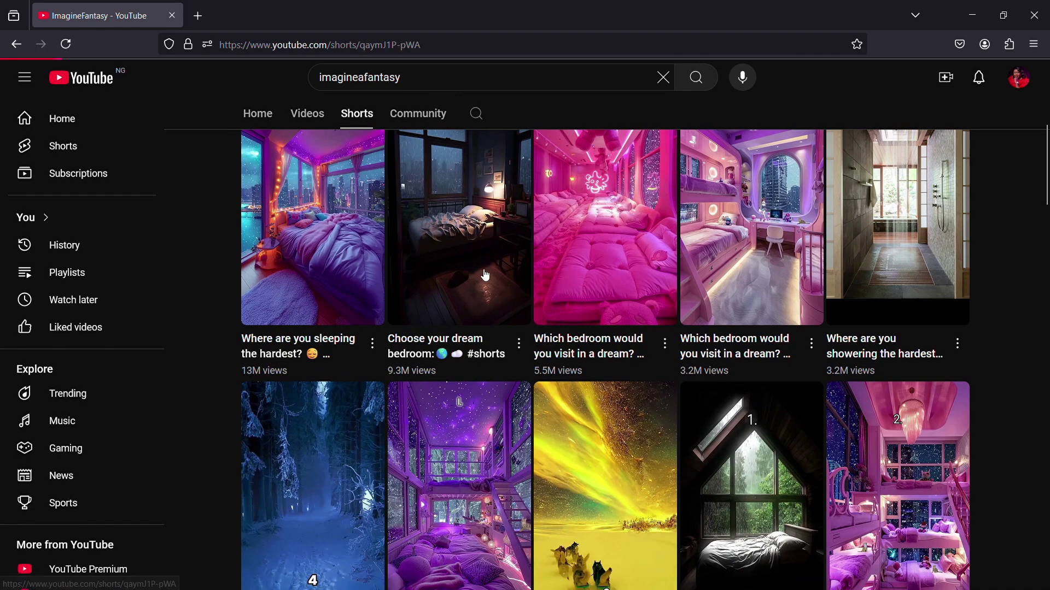
left_click(485, 275)
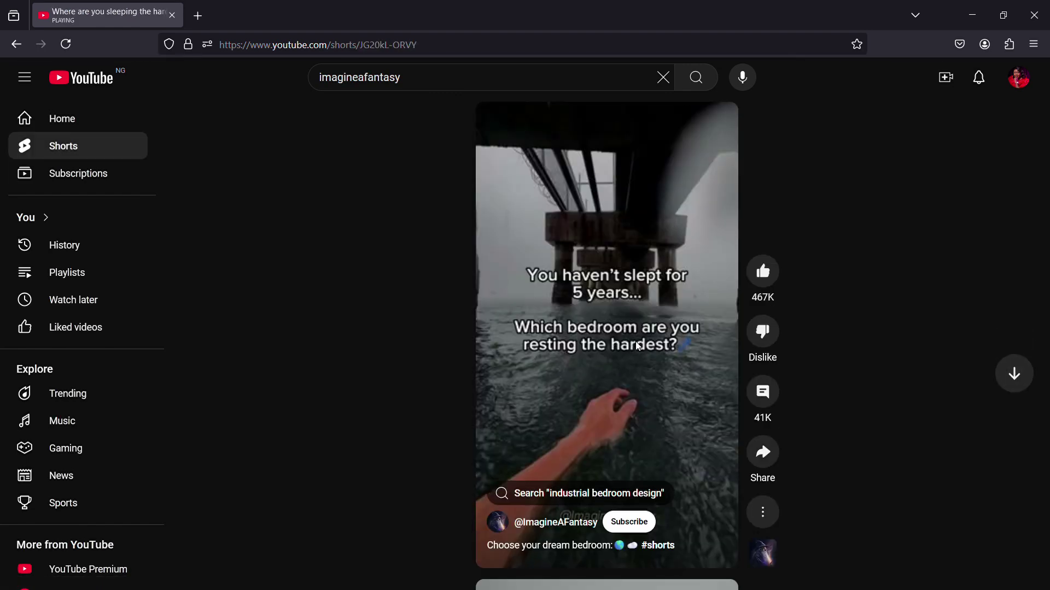
scroll(634, 365, "down", 1)
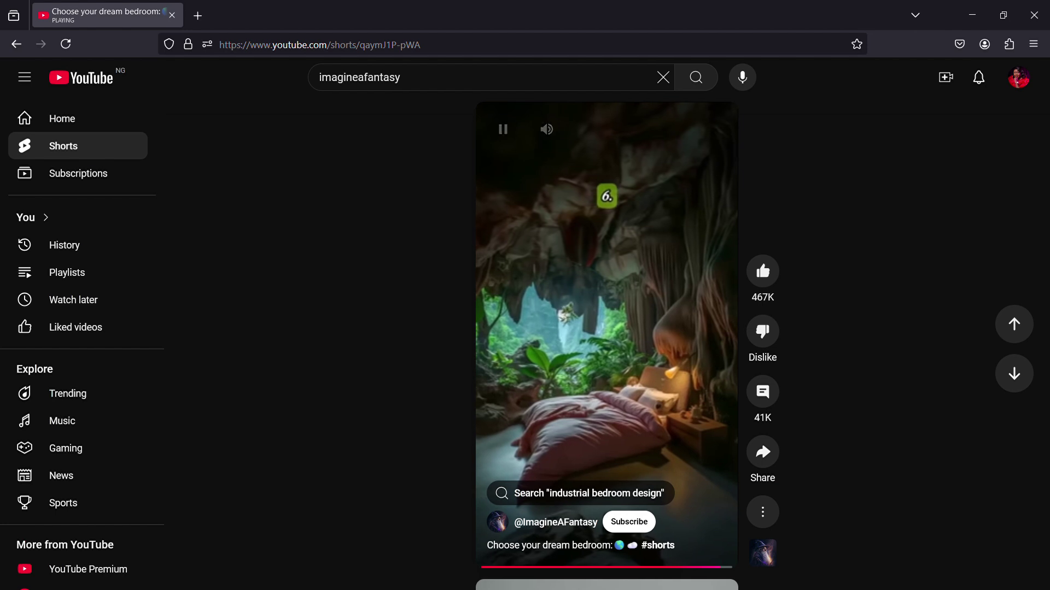
scroll(554, 407, "down", 1)
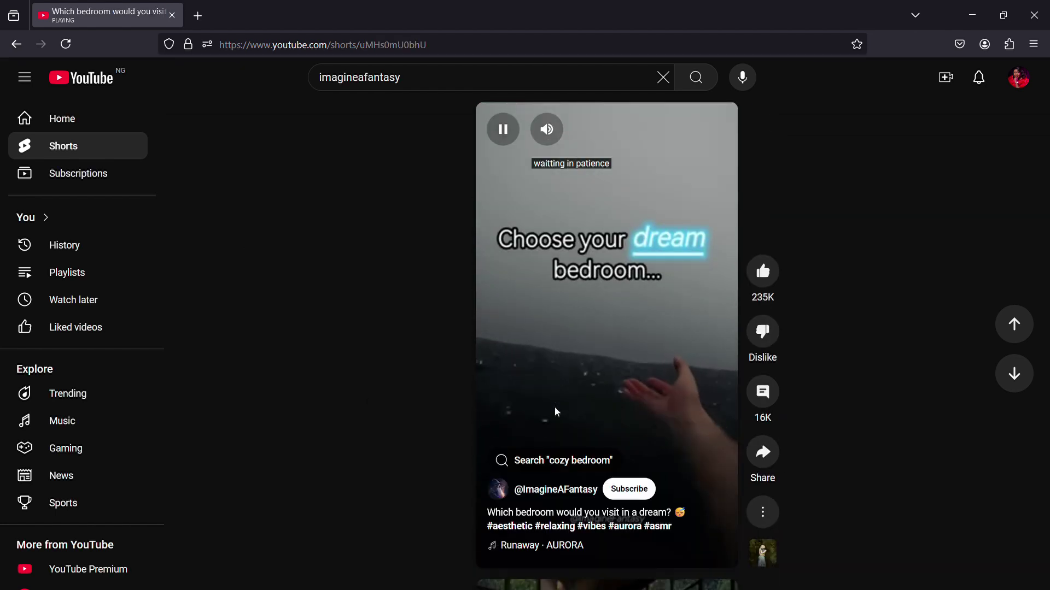
Step: Go back, re-sort the Shorts by Popular, browse the grid and return to the top
left_click(16, 43)
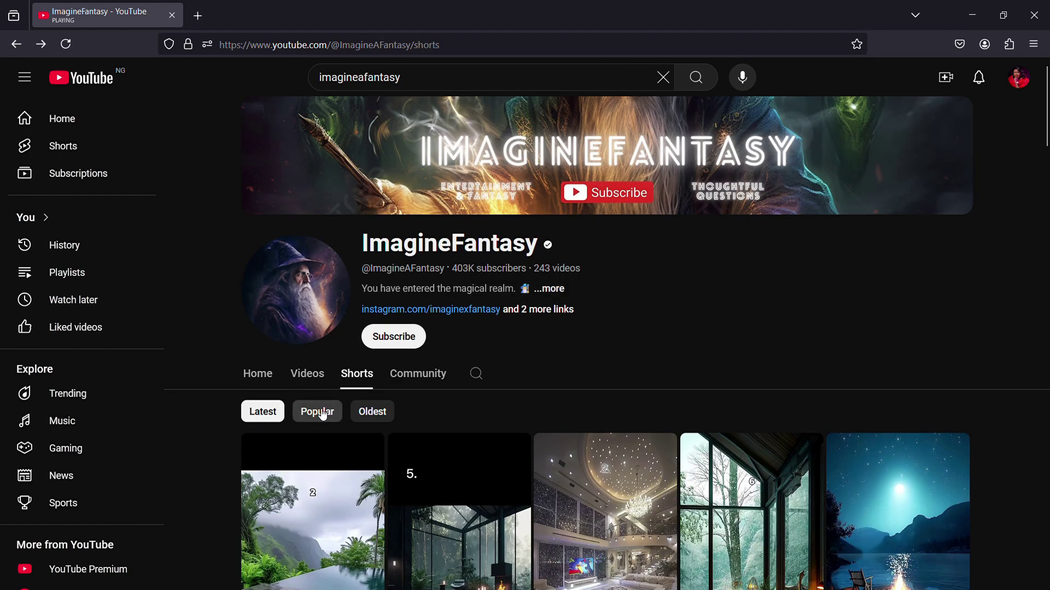
left_click(317, 412)
scroll(316, 481, "down", 9)
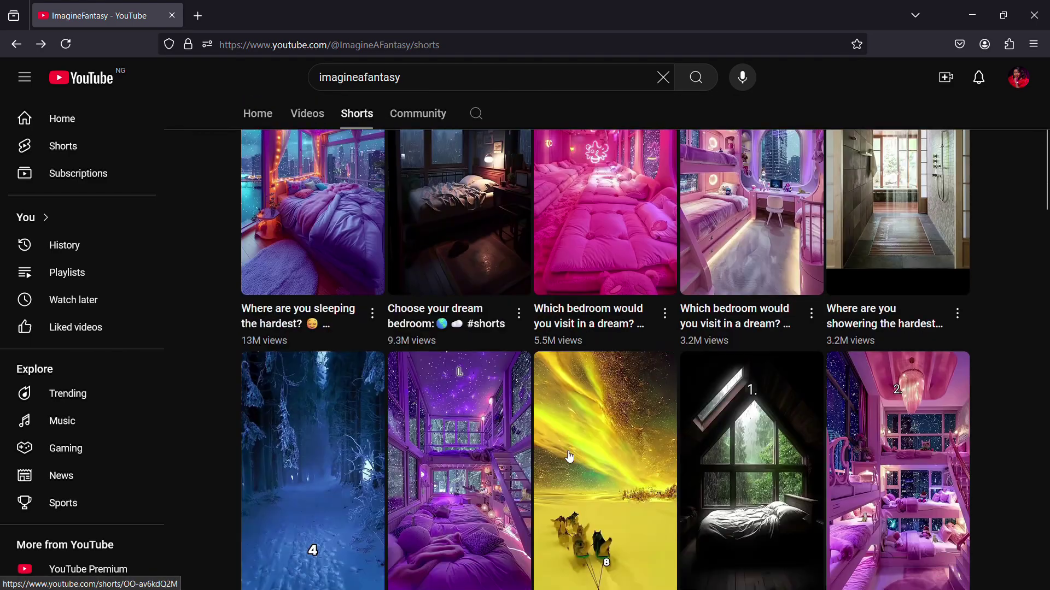
scroll(569, 457, "down", 10)
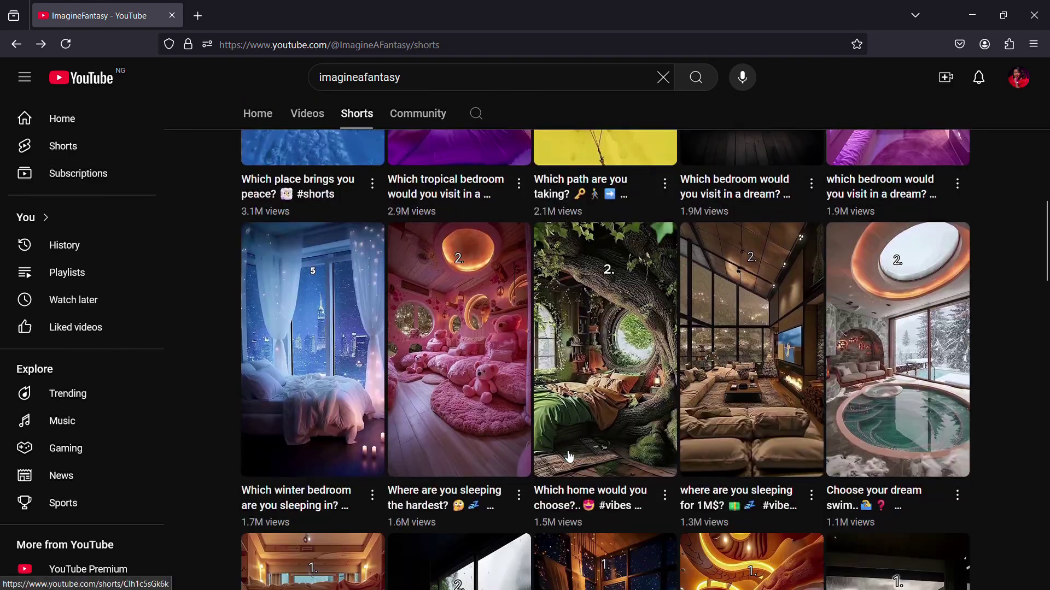
scroll(569, 457, "down", 12)
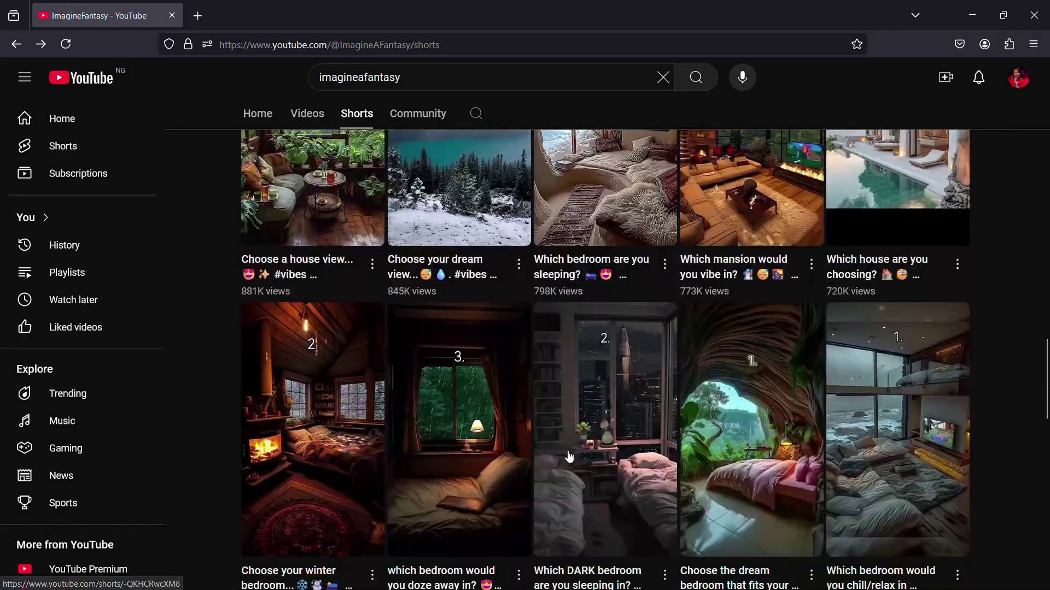
scroll(569, 457, "down", 20)
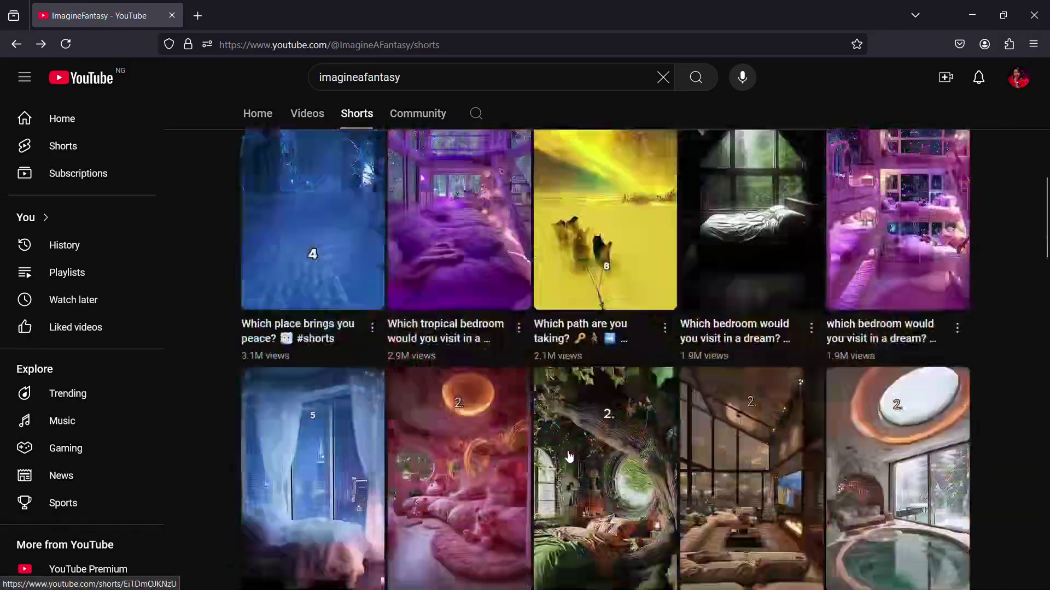
key("Home")
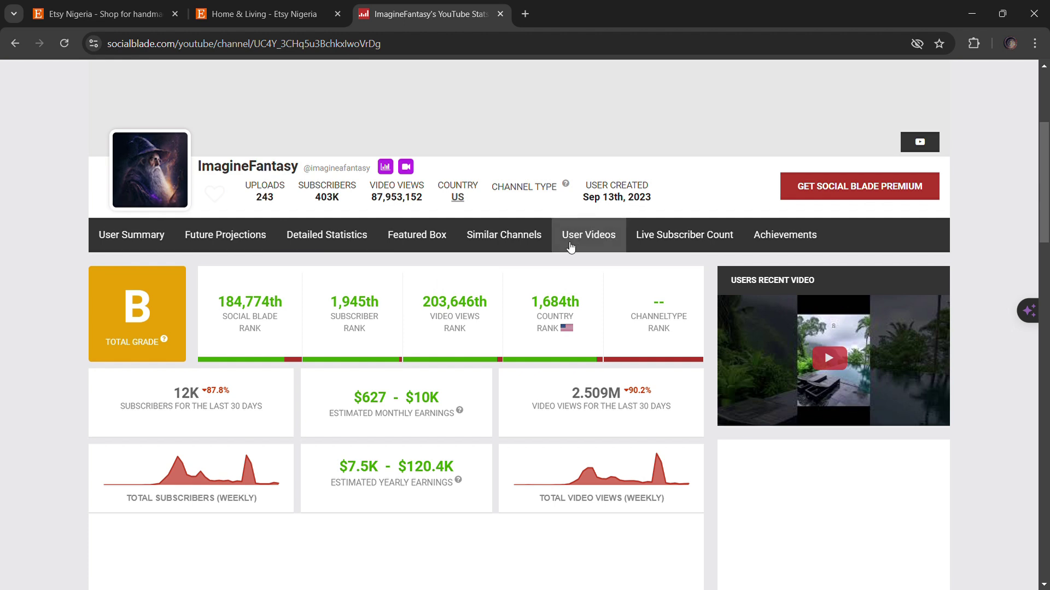
Step: Review ImagineFantasy's Social Blade stats, including the $627–$10K monthly earnings estimate, then close the tab
scroll(364, 321, "down", 1)
scroll(407, 378, "down", 1)
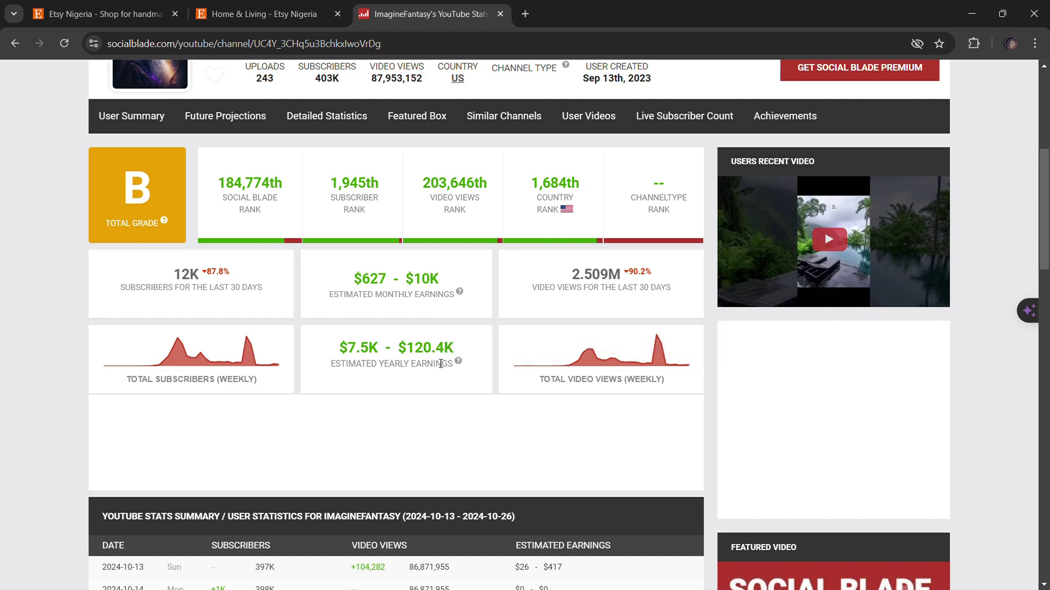
scroll(464, 350, "down", 6)
scroll(465, 350, "up", 8)
key("ctrl+w")
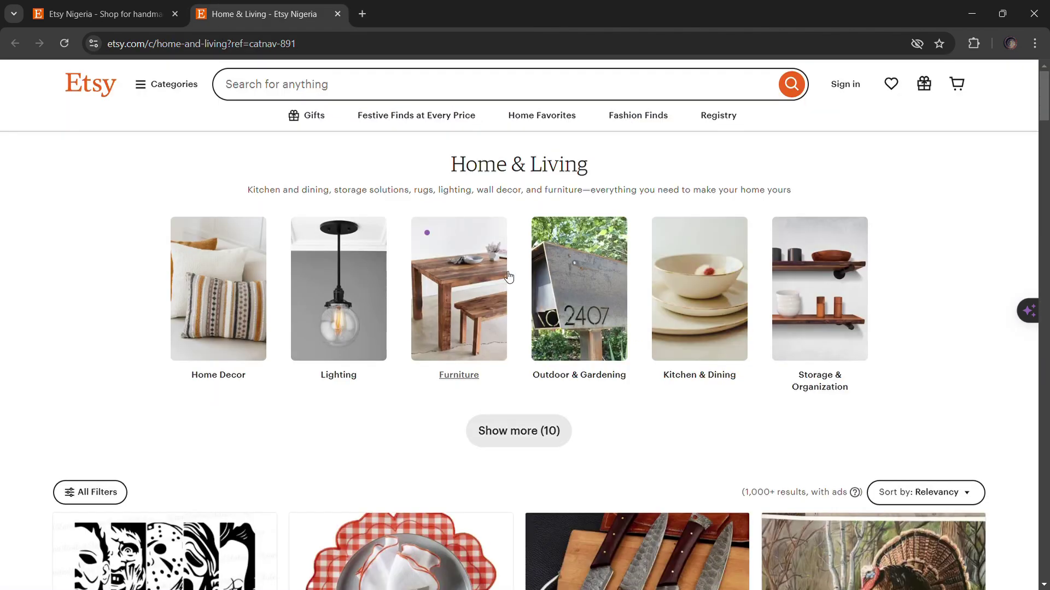
Step: Scroll through Etsy's Home & Living listings
scroll(435, 266, "down", 5)
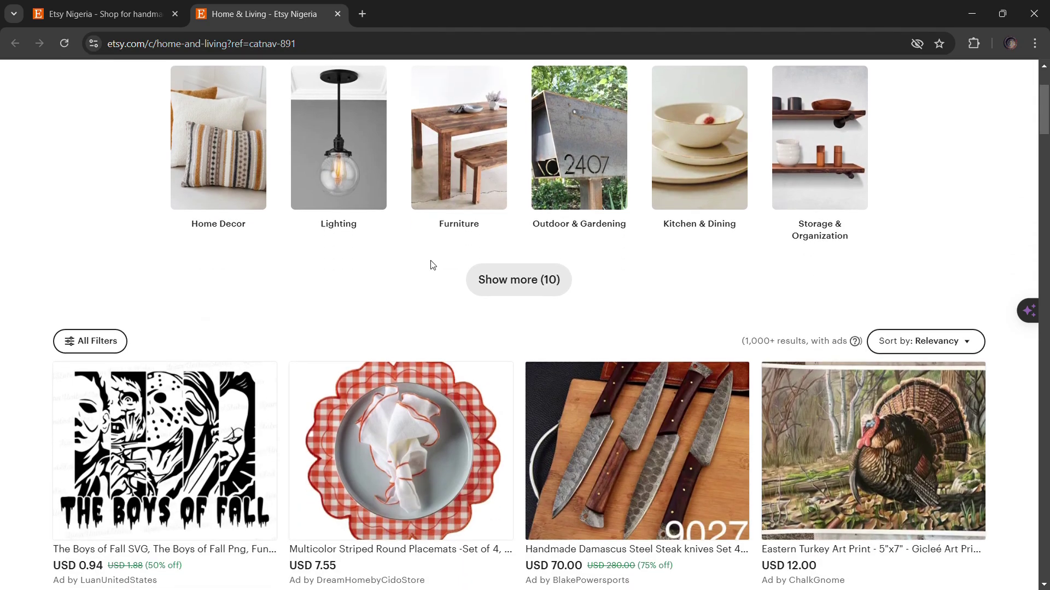
scroll(435, 266, "down", 10)
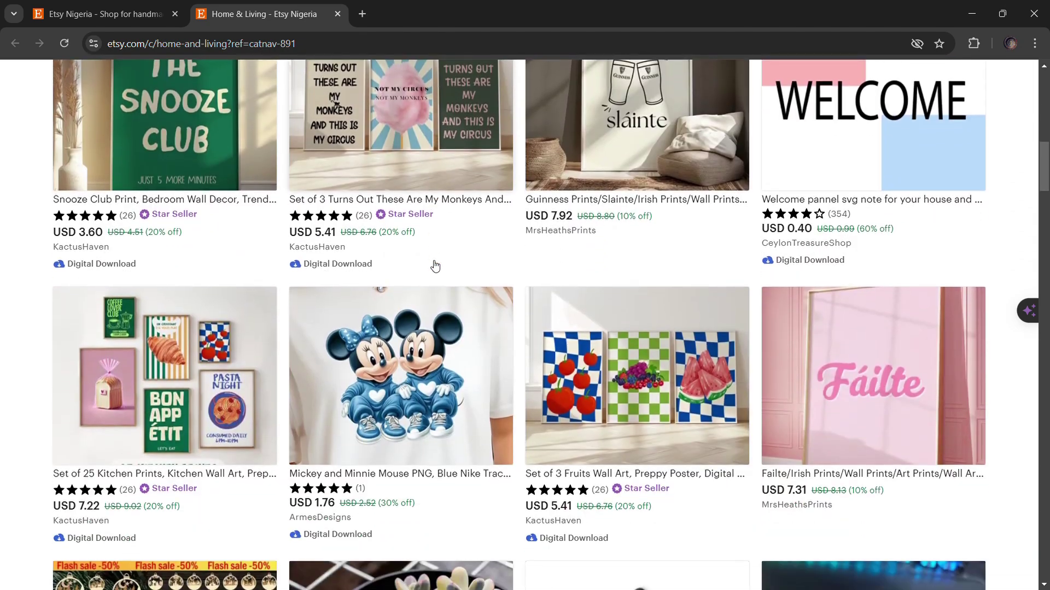
scroll(435, 266, "down", 11)
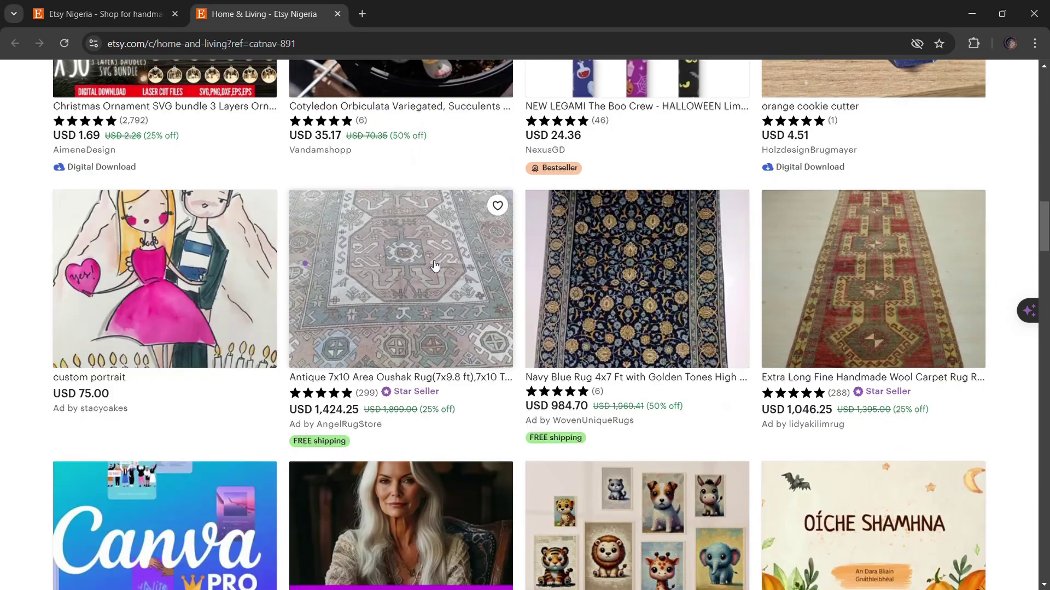
scroll(434, 266, "down", 13)
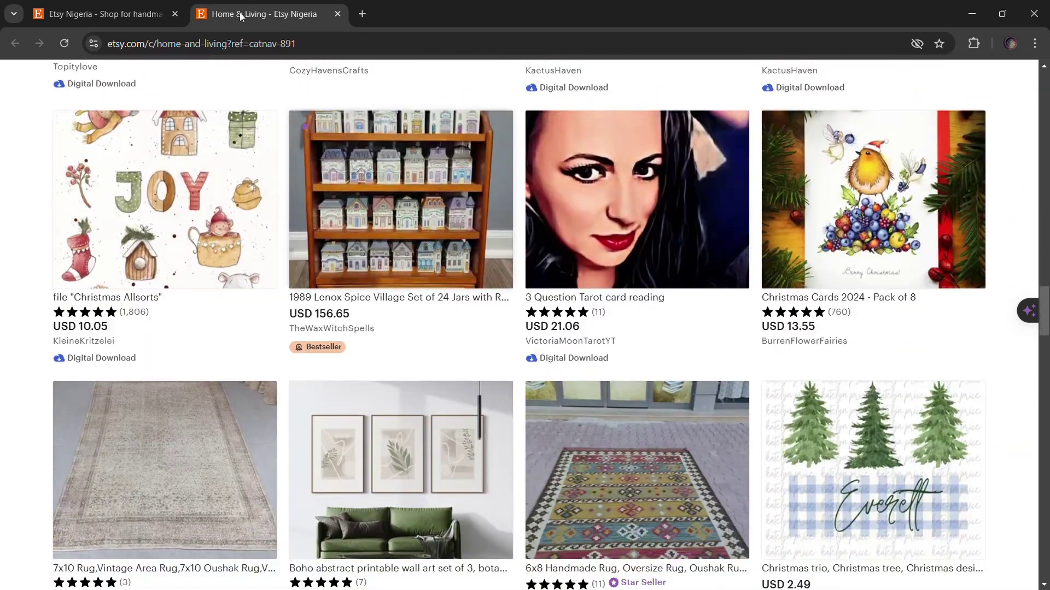
Step: Browse the Etsy homepage, then switch to the Chrome window with the Gemini chat
left_click(128, 8)
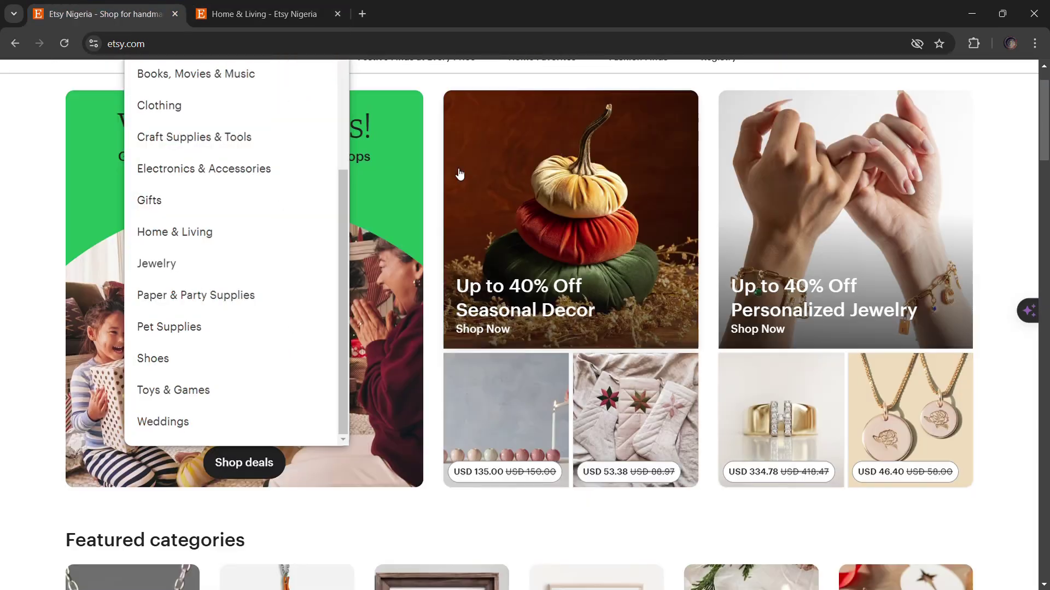
scroll(427, 363, "down", 10)
scroll(427, 363, "up", 4)
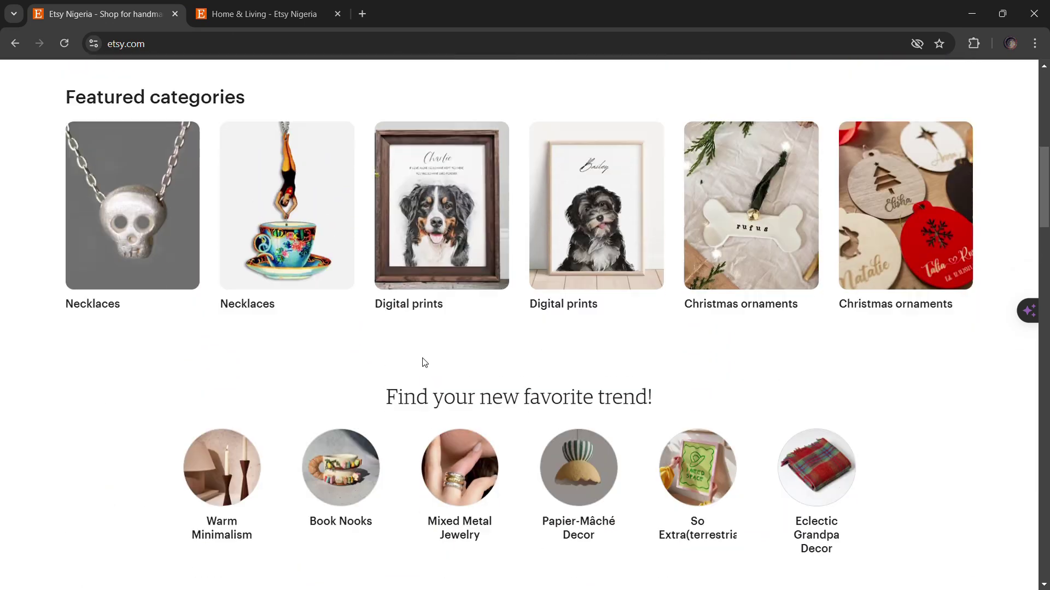
scroll(426, 362, "down", 7)
scroll(424, 362, "down", 2)
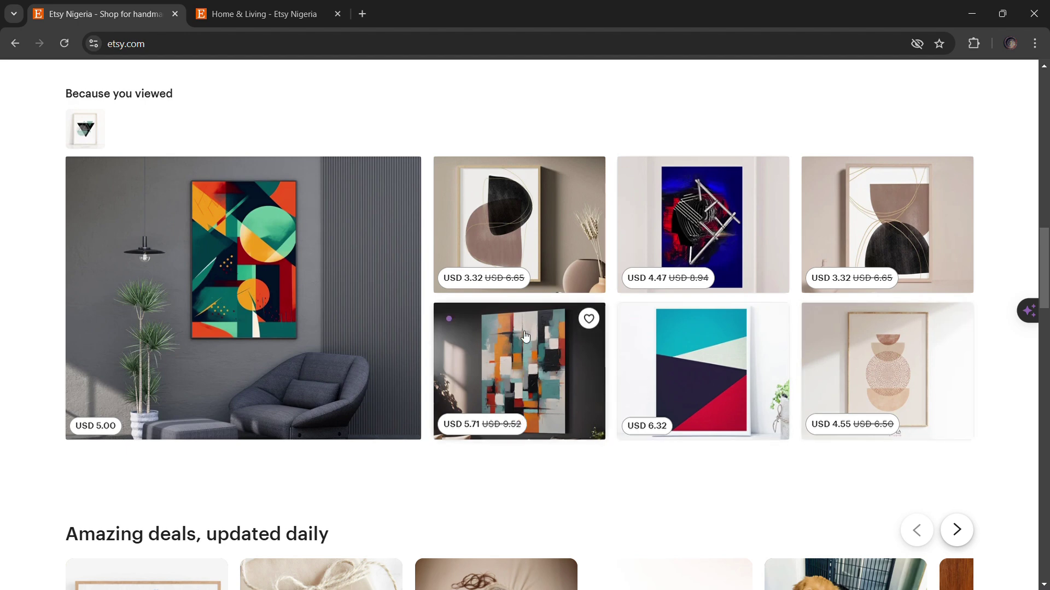
scroll(600, 375, "down", 4)
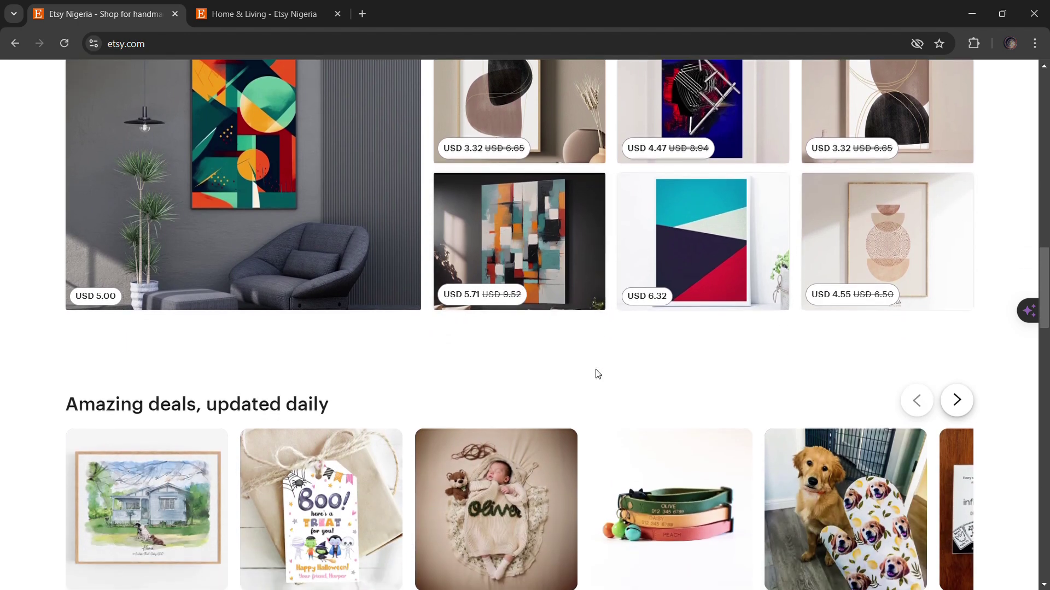
scroll(599, 374, "down", 11)
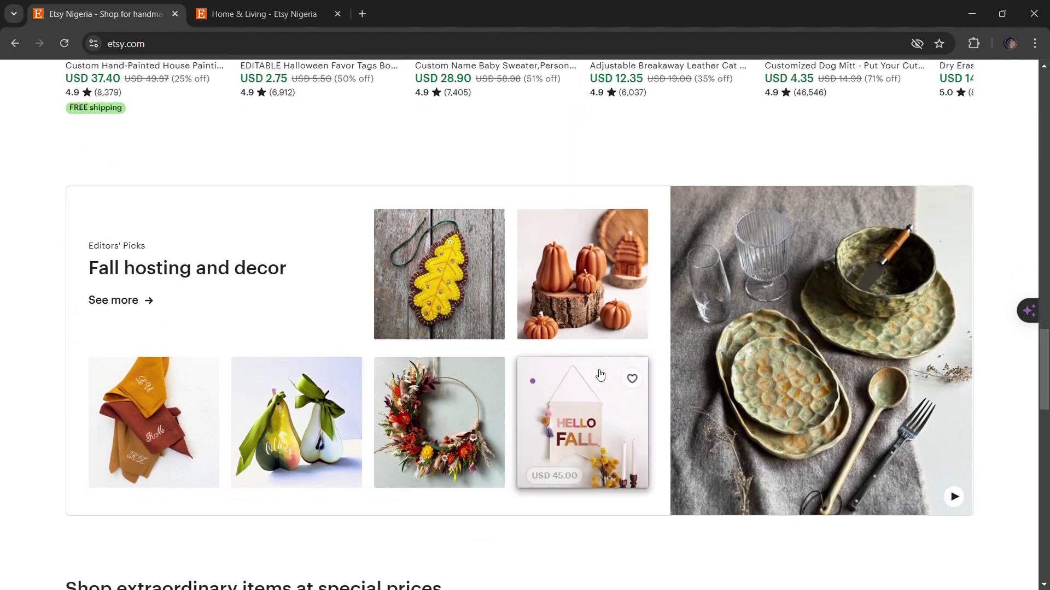
scroll(600, 375, "down", 8)
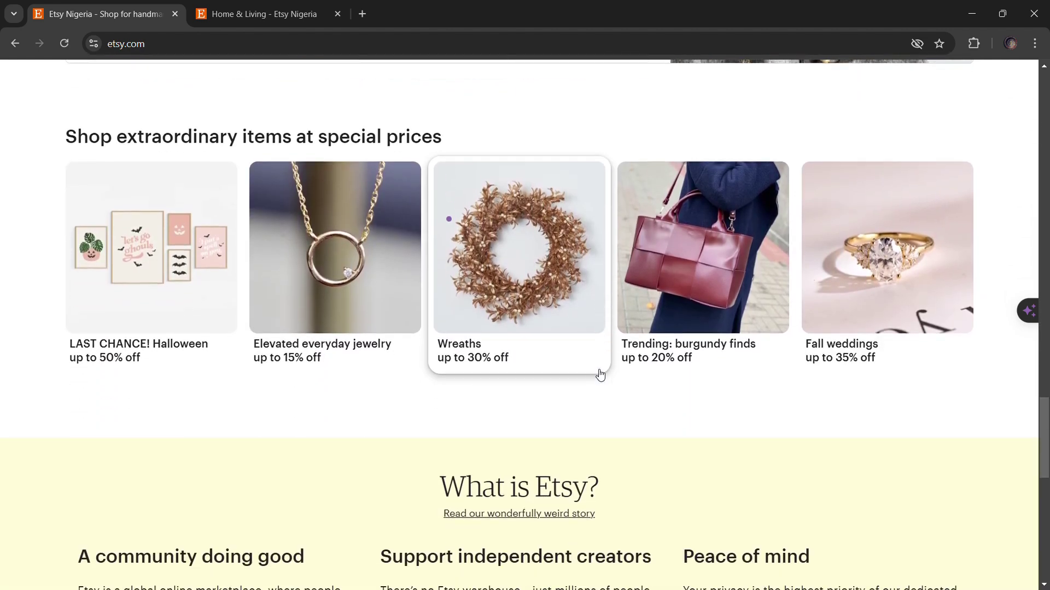
scroll(597, 374, "down", 3)
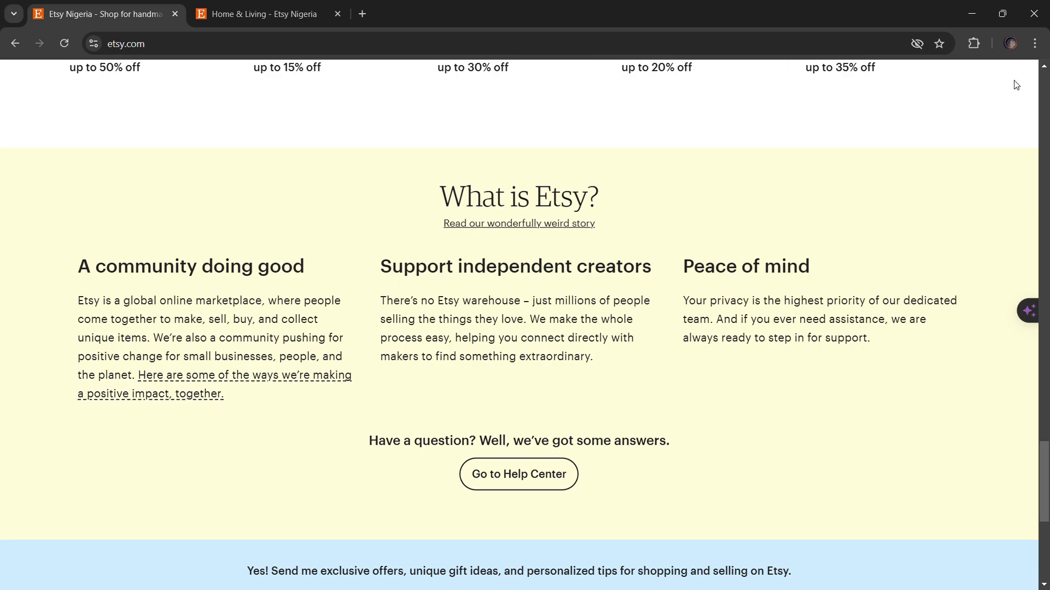
key("alt+Tab")
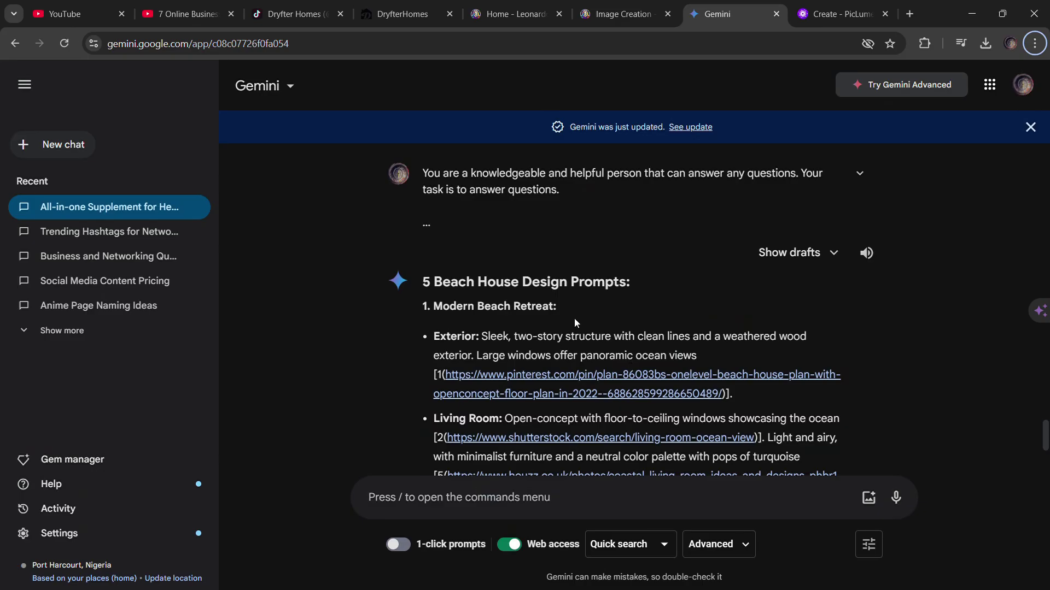
Step: Select the Modern Beach Retreat exterior description and compare it with PicLumen's renders
scroll(452, 286, "down", 1)
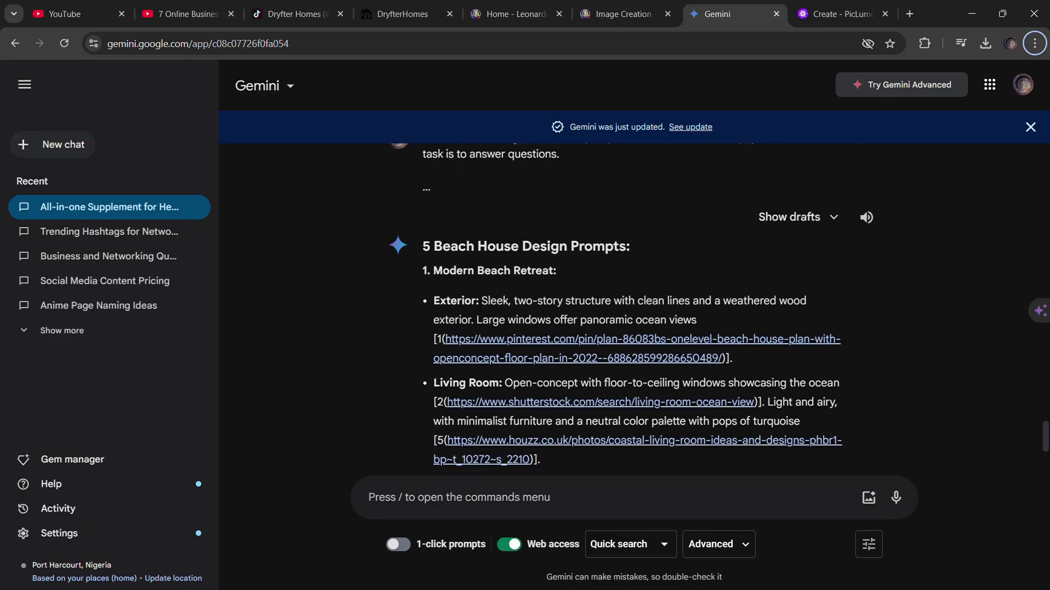
scroll(527, 309, "down", 1)
scroll(481, 259, "down", 2)
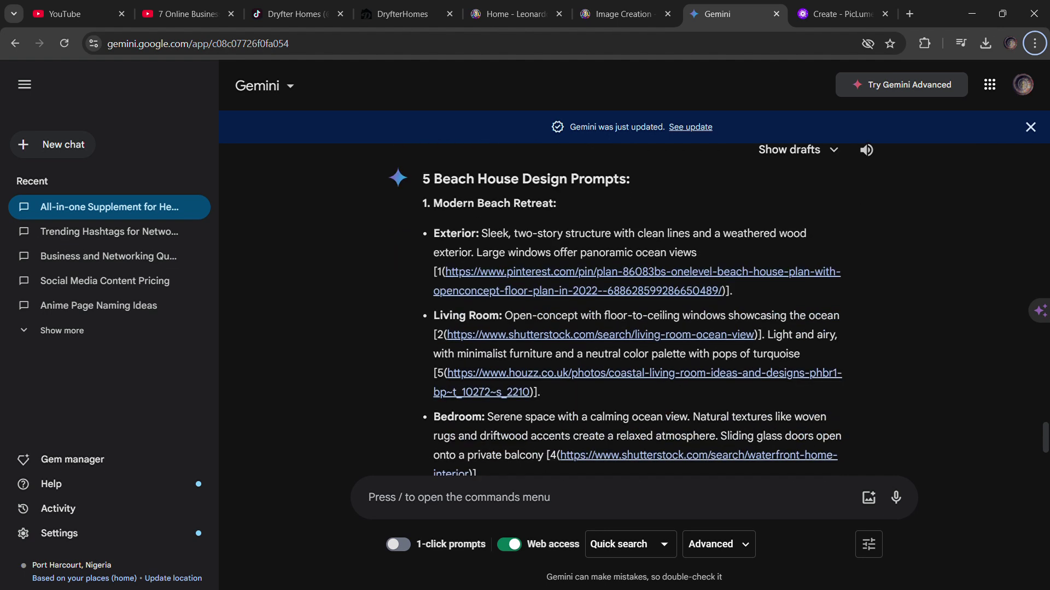
left_click_drag(481, 234, 554, 272)
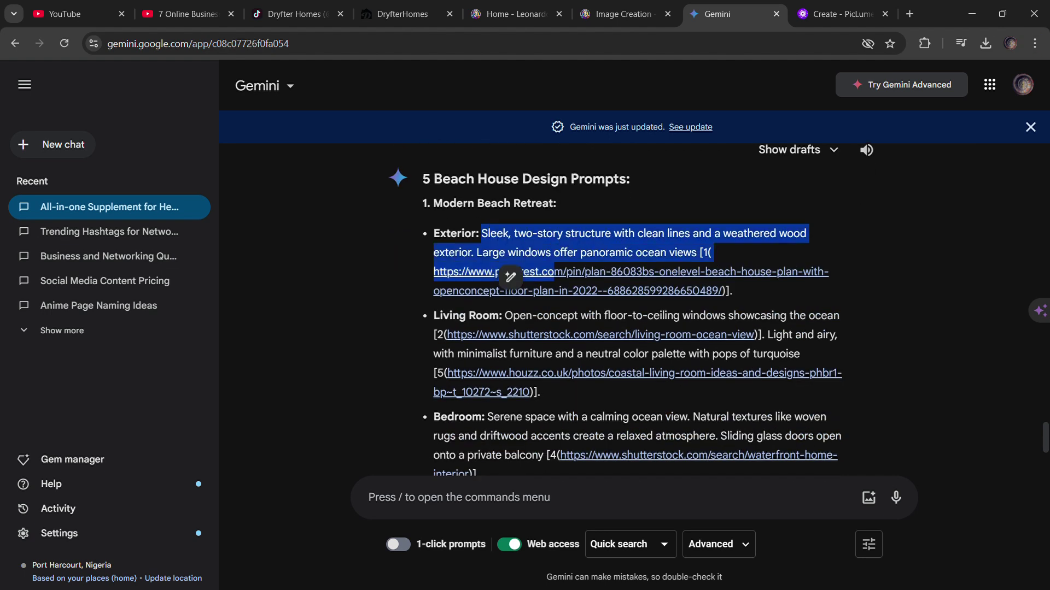
left_click(791, 5)
scroll(403, 242, "down", 10)
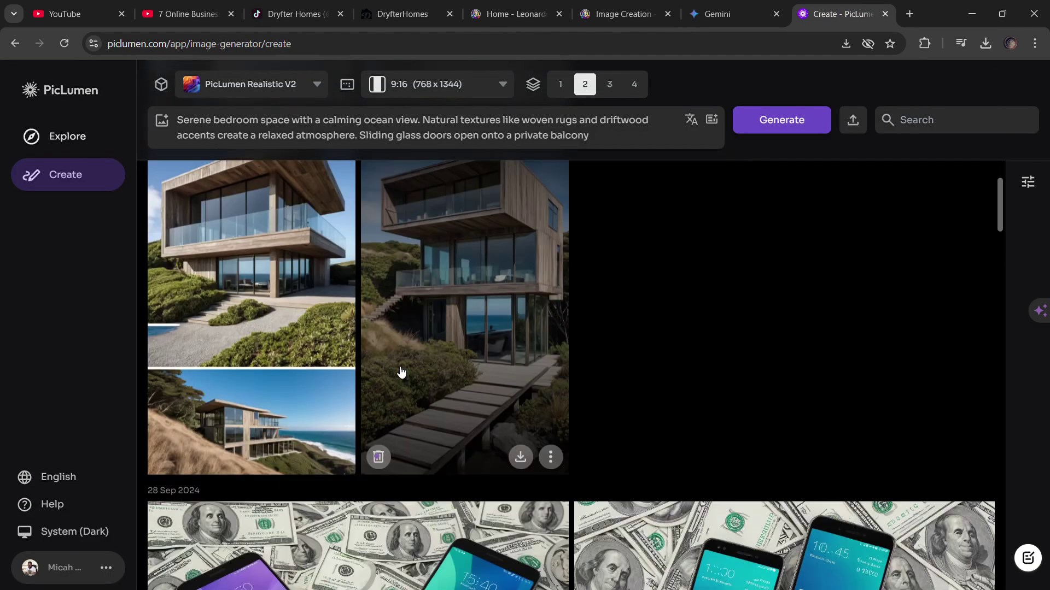
scroll(394, 306, "up", 3)
left_click(696, 14)
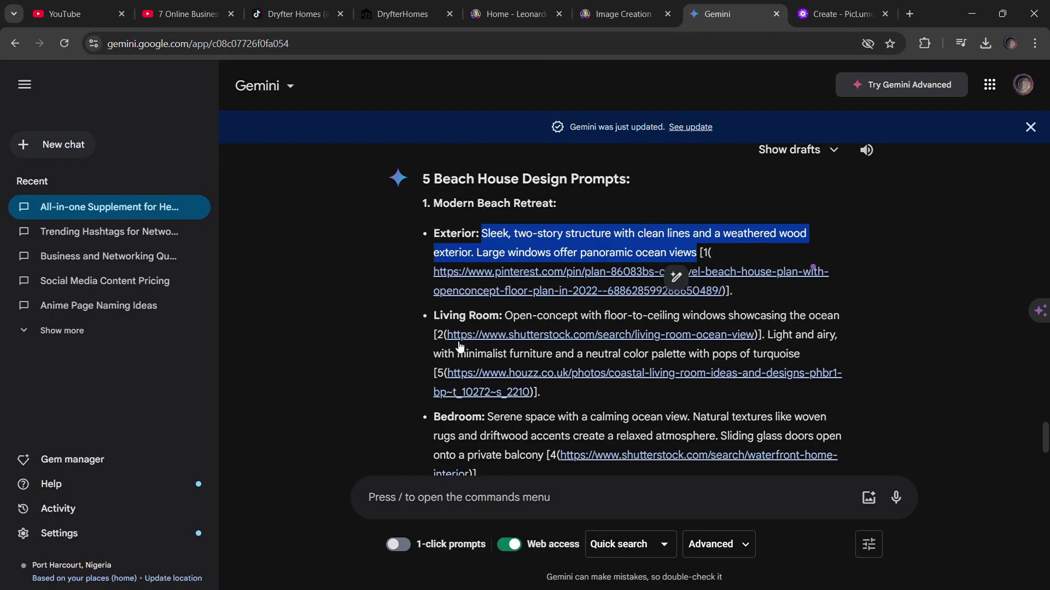
Step: Select the Living Room description, review PicLumen, and scroll Gemini to the Cozy Coastal Cottage
left_click_drag(434, 316, 476, 316)
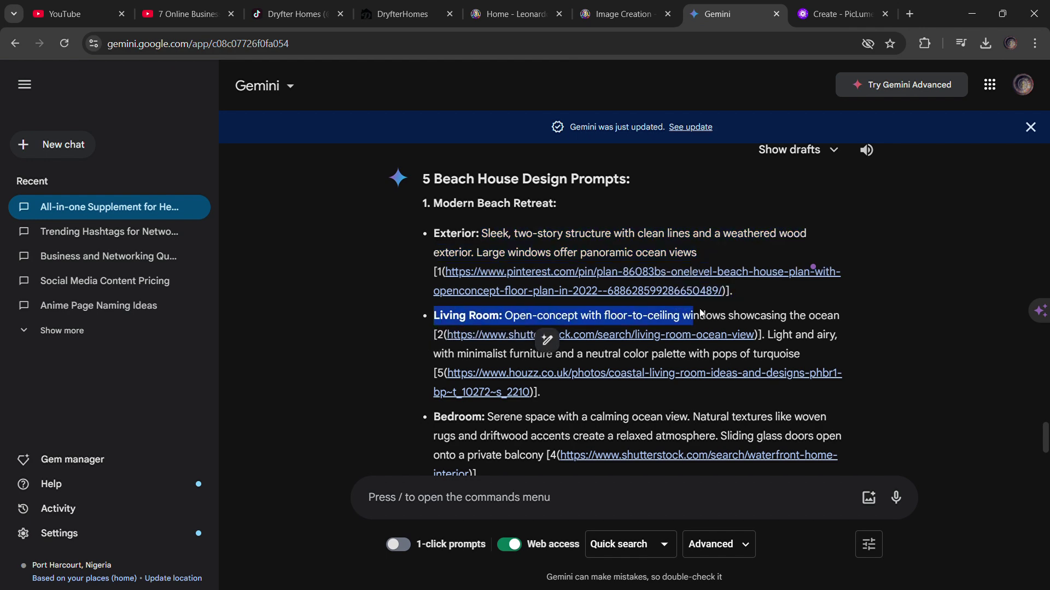
left_click(819, 7)
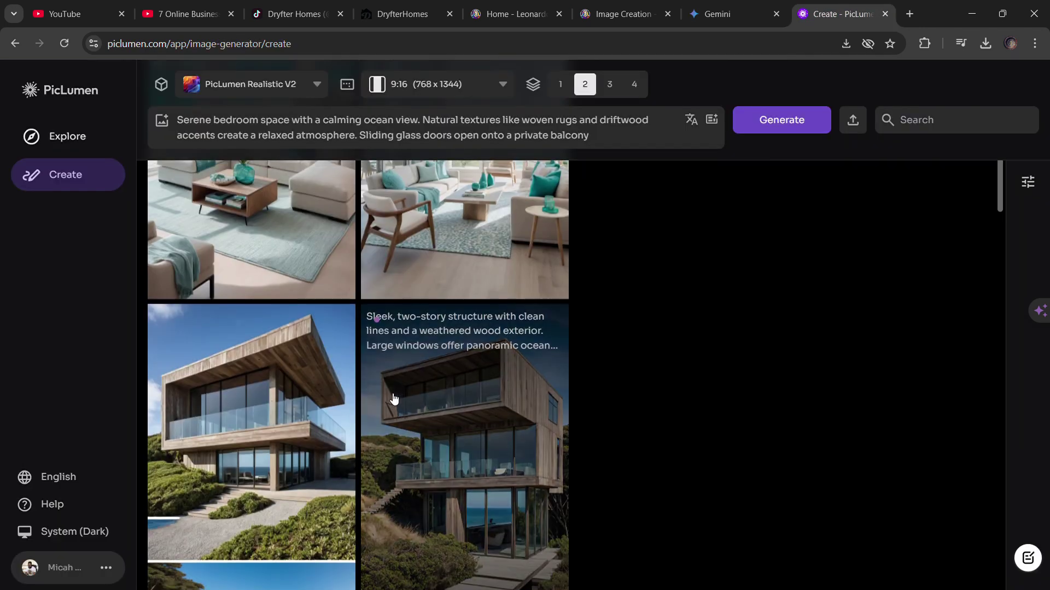
scroll(391, 398, "up", 3)
scroll(431, 367, "up", 3)
scroll(456, 356, "up", 3)
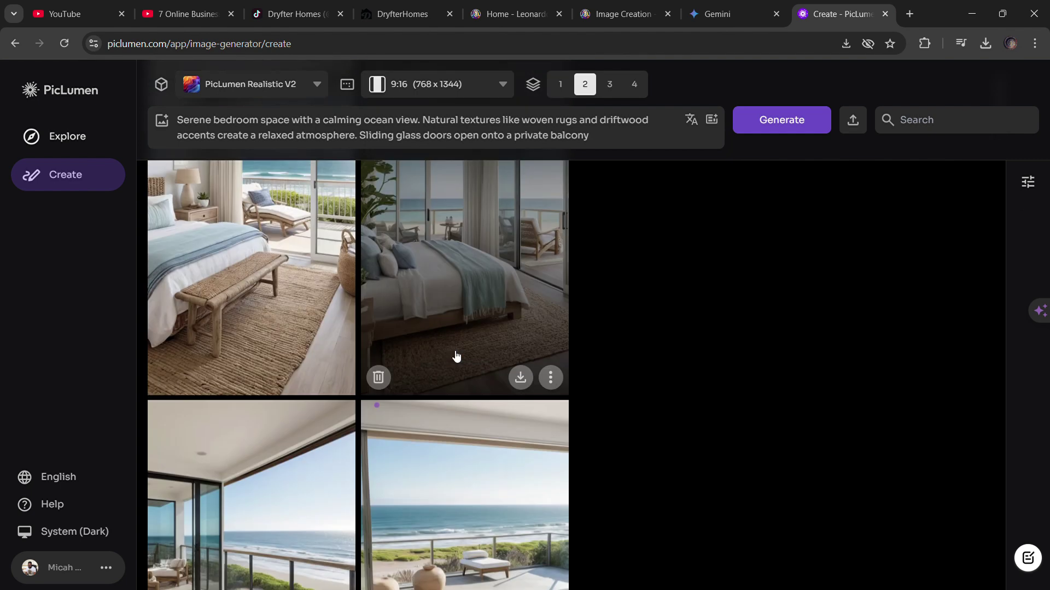
scroll(408, 280, "up", 1)
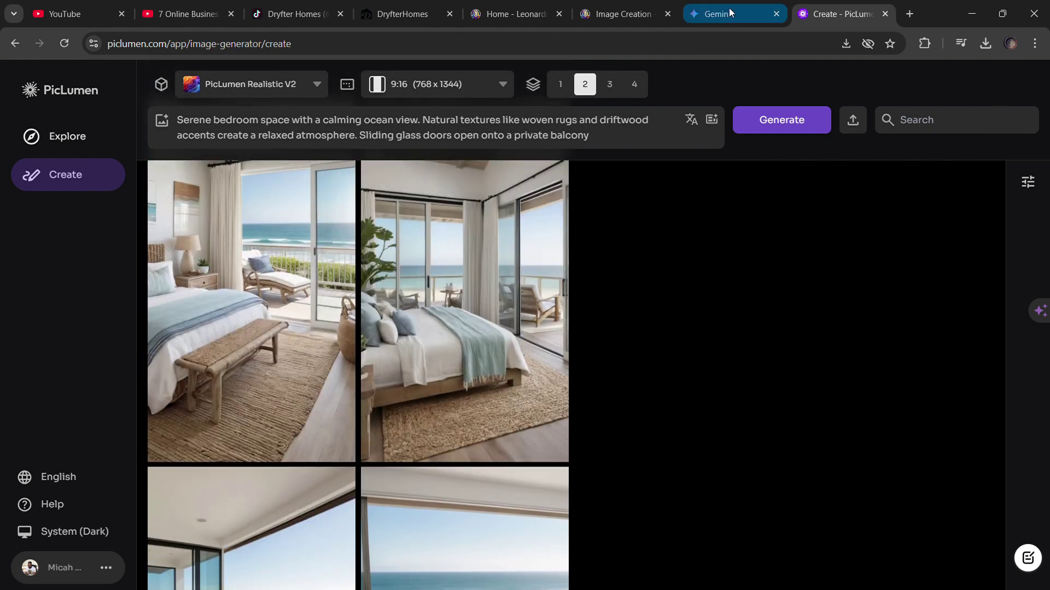
left_click(727, 12)
scroll(586, 335, "down", 6)
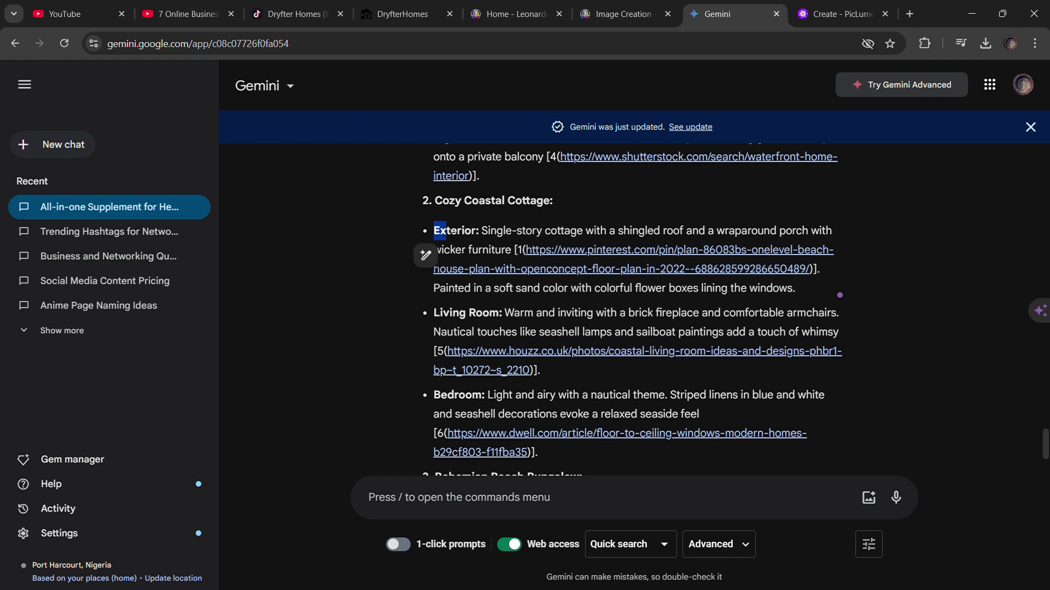
Step: Replace PicLumen's prompt with the shingled cottage exterior description and generate two 9:16 images
left_click_drag(452, 232, 491, 250)
left_click(516, 252)
left_click(837, 14)
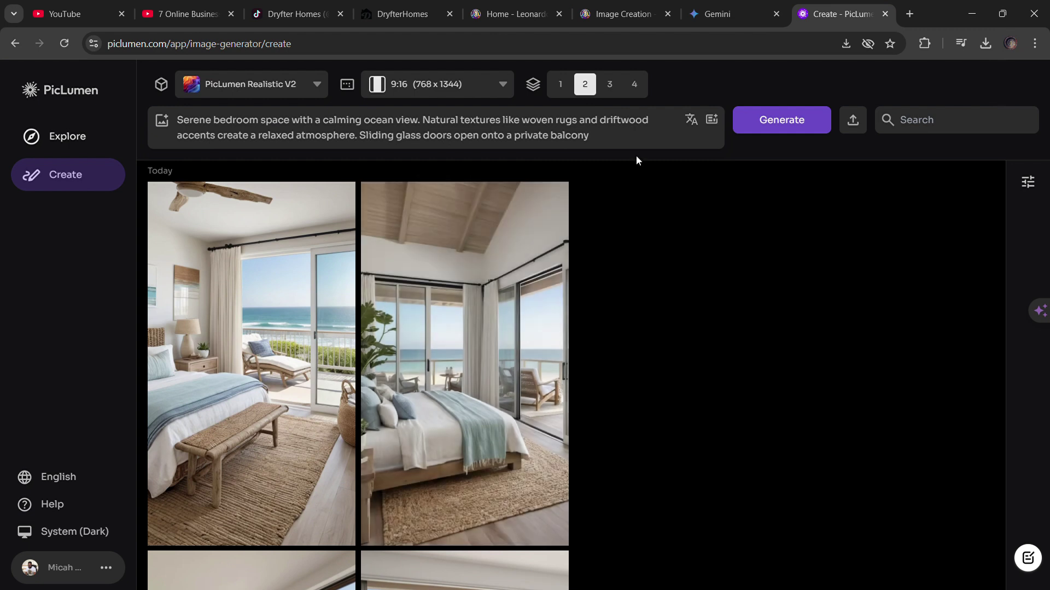
left_click_drag(167, 132, 167, 99)
type("Exterior: Single-story cottage with a shingled roof and a wraparound porch with wicker furniture")
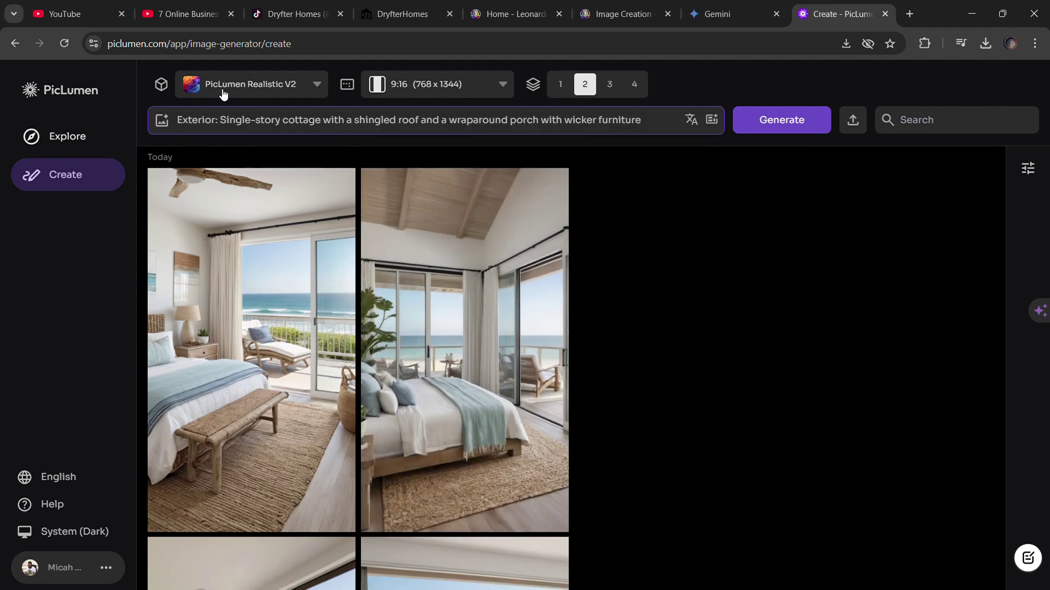
left_click(318, 85)
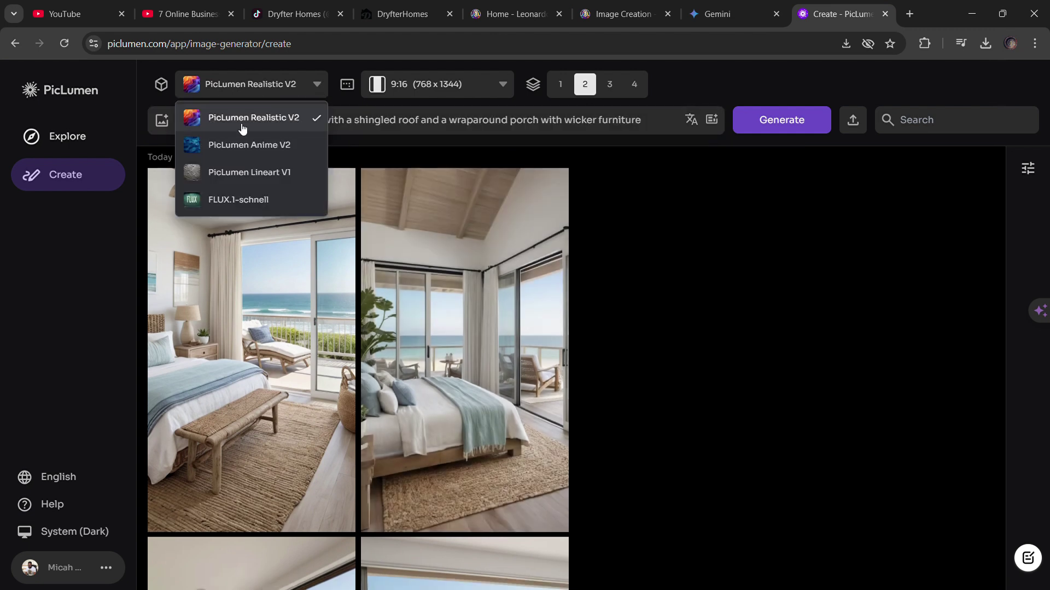
left_click(502, 87)
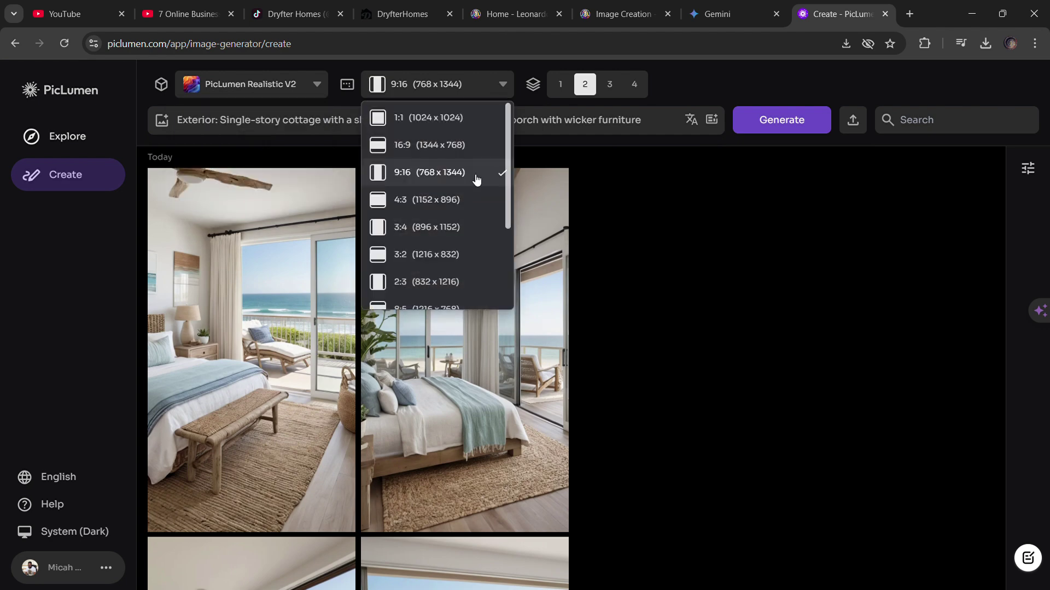
left_click(596, 88)
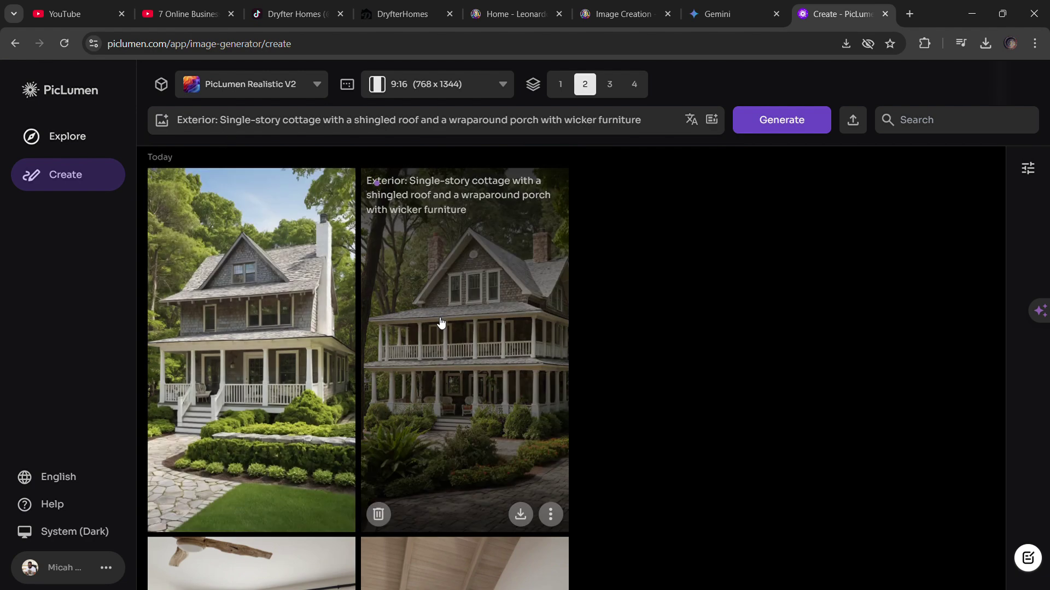
left_click(735, 12)
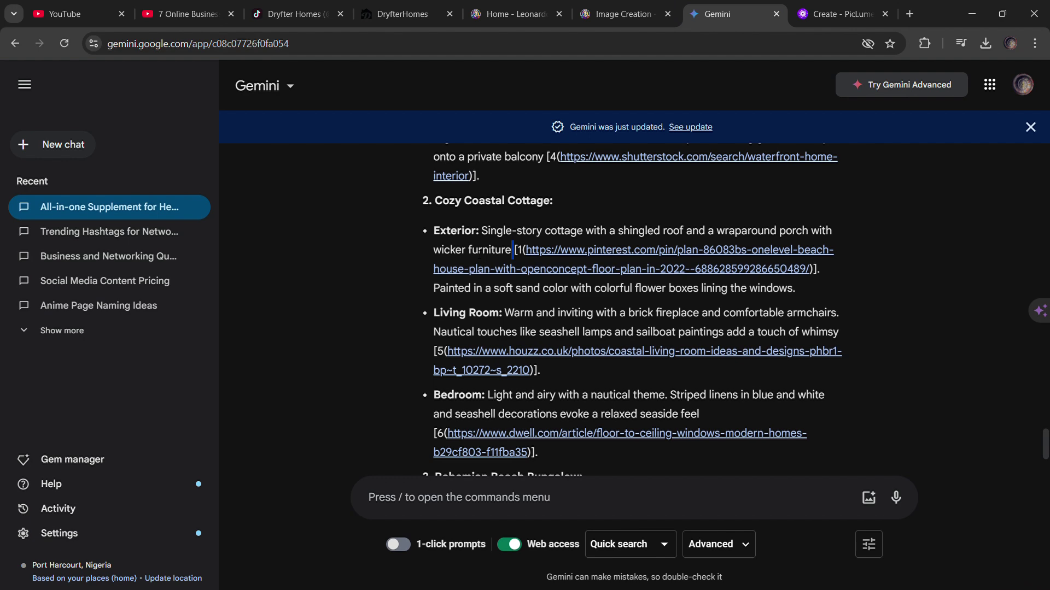
Step: Check the cottage renders and copy the cottage's Living Room description from Gemini
left_click(812, 14)
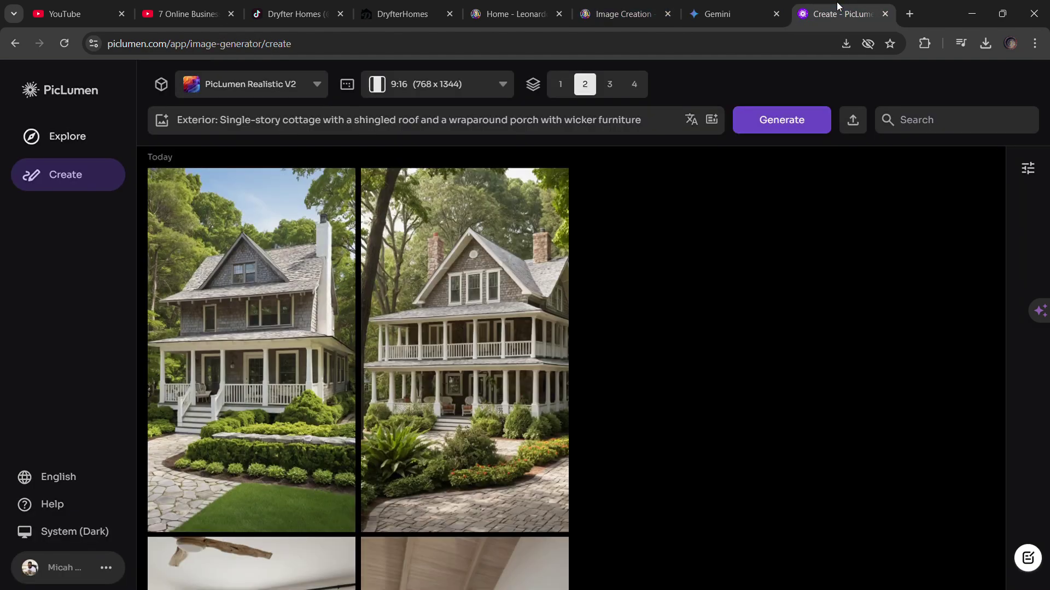
left_click(766, 14)
scroll(572, 265, "down", 1)
left_click_drag(503, 256, 845, 279)
key("ctrl+c")
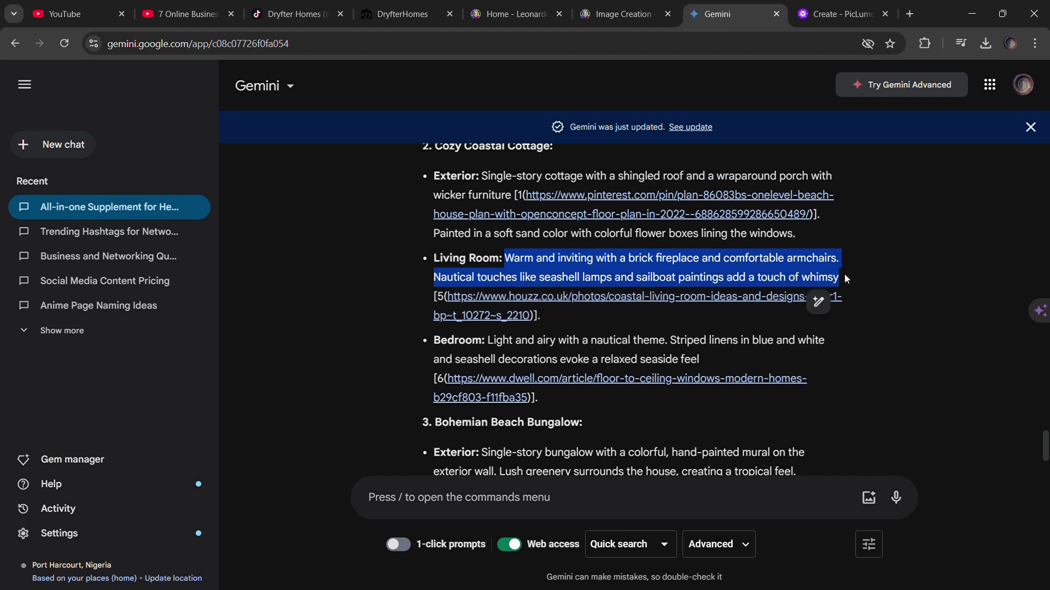
left_click(844, 279)
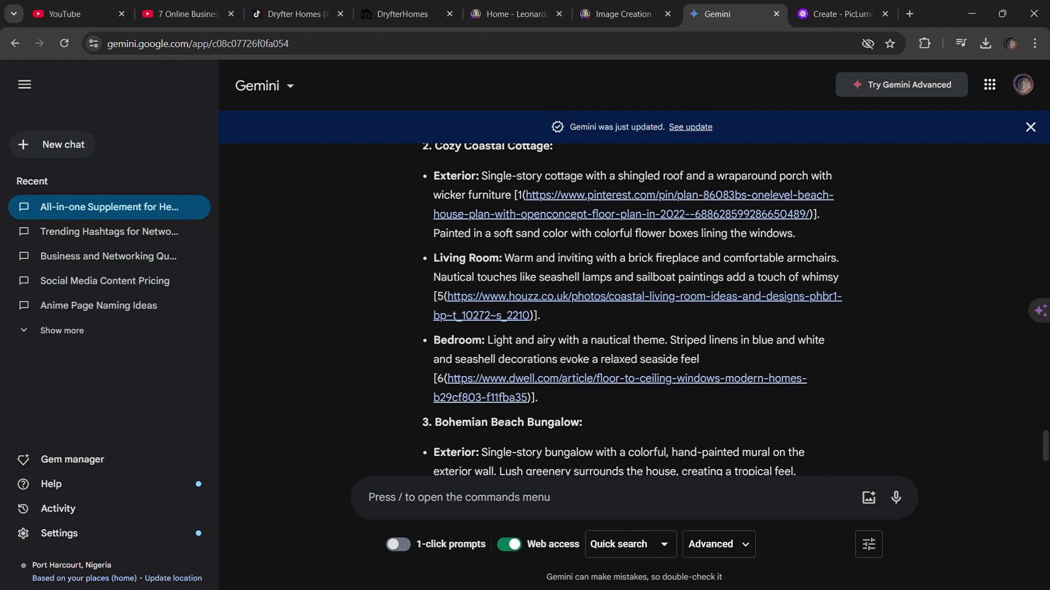
Step: Paste the Living Room description over PicLumen's prompt and generate the brick-fireplace living-room images
left_click(823, 13)
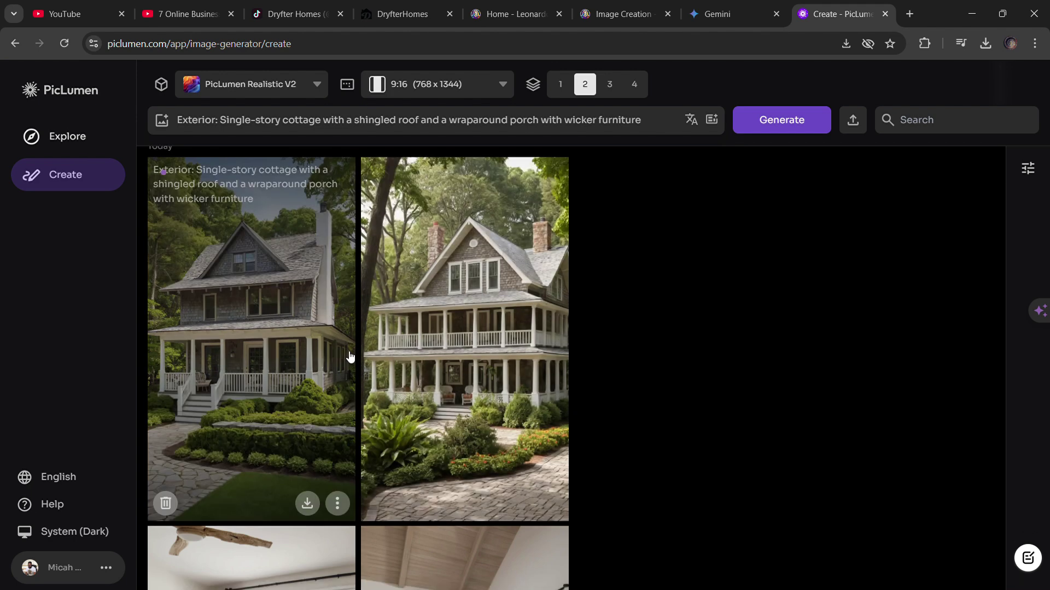
left_click_drag(645, 120, 175, 121)
key("ctrl+v")
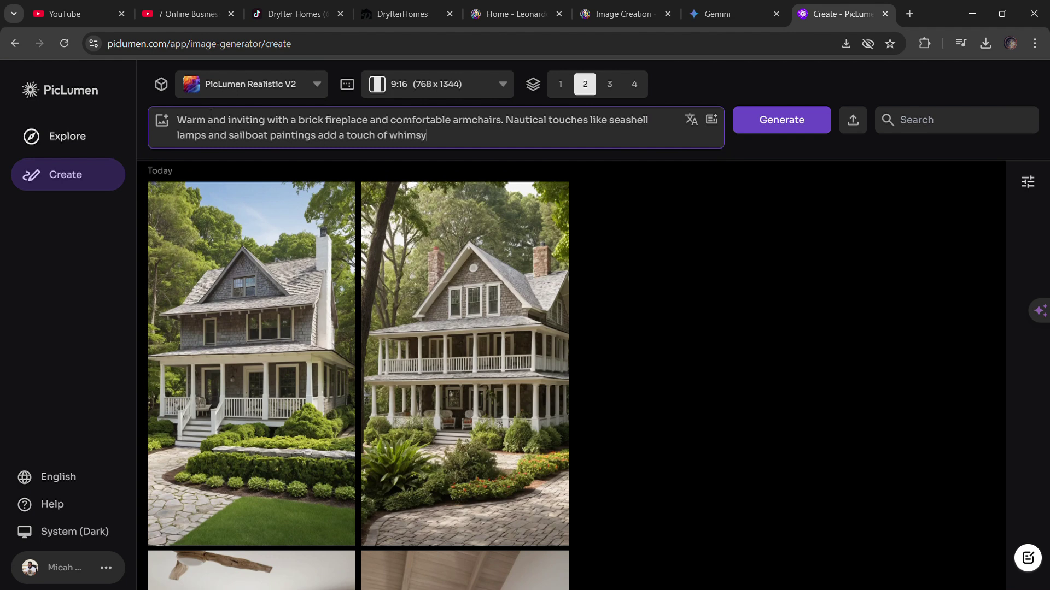
left_click(781, 125)
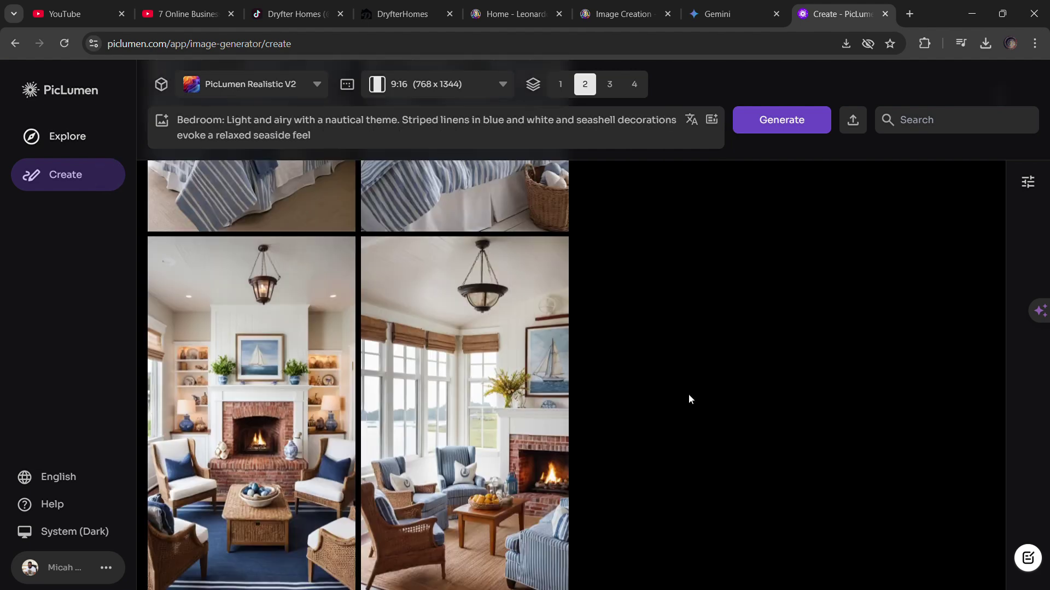
scroll(687, 399, "down", 1)
scroll(688, 399, "up", 3)
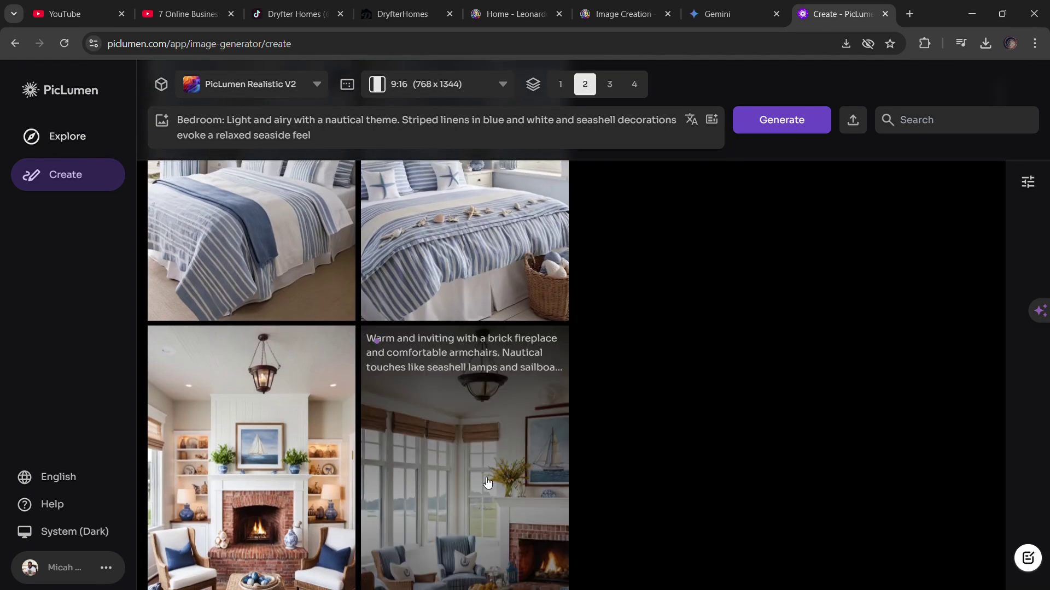
scroll(444, 246, "down", 2)
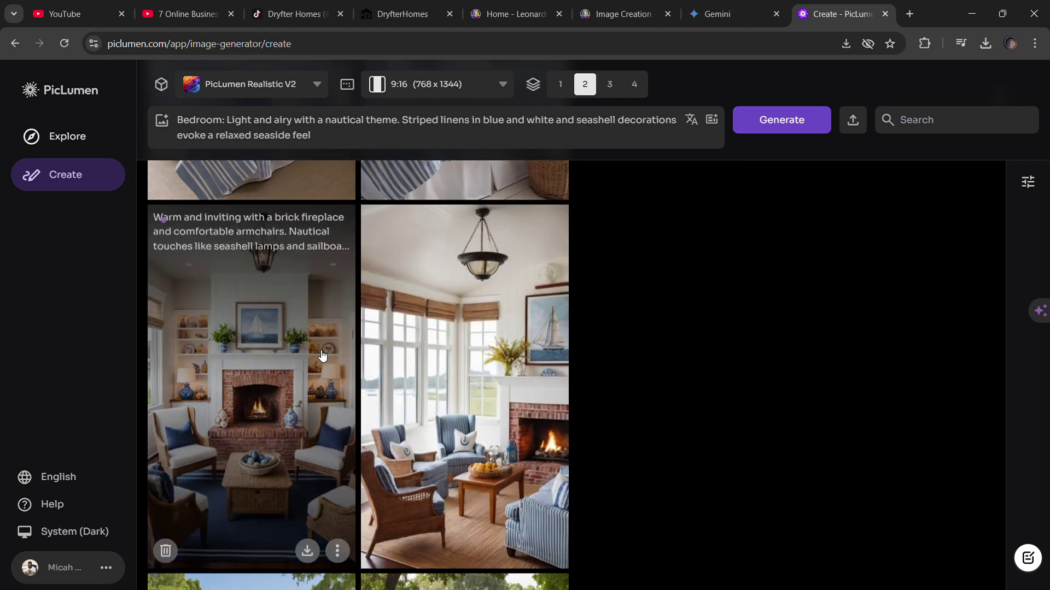
scroll(461, 323, "up", 6)
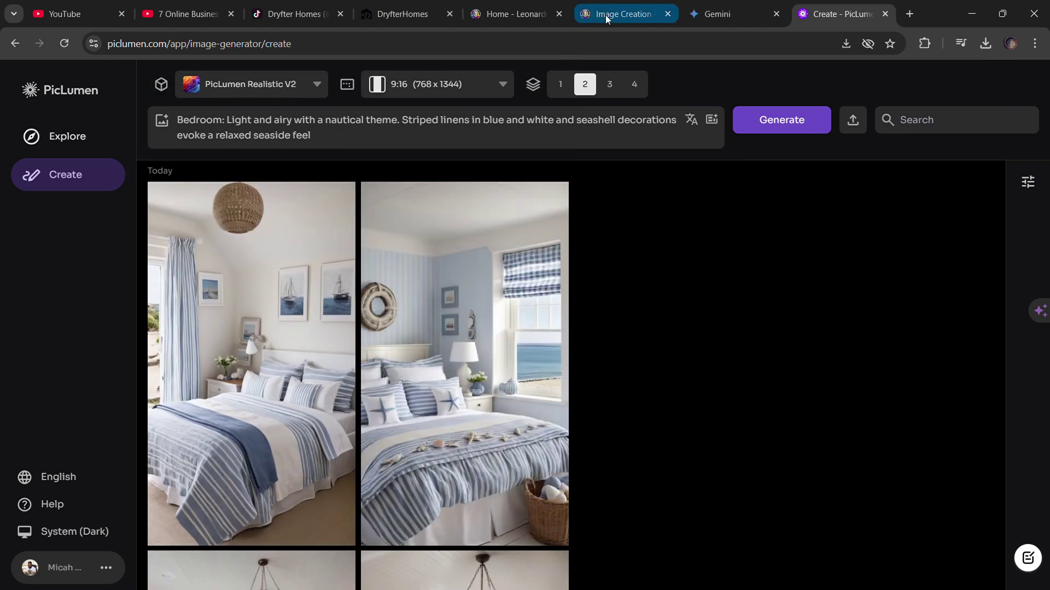
left_click(717, 14)
scroll(492, 295, "down", 3)
left_click(474, 279)
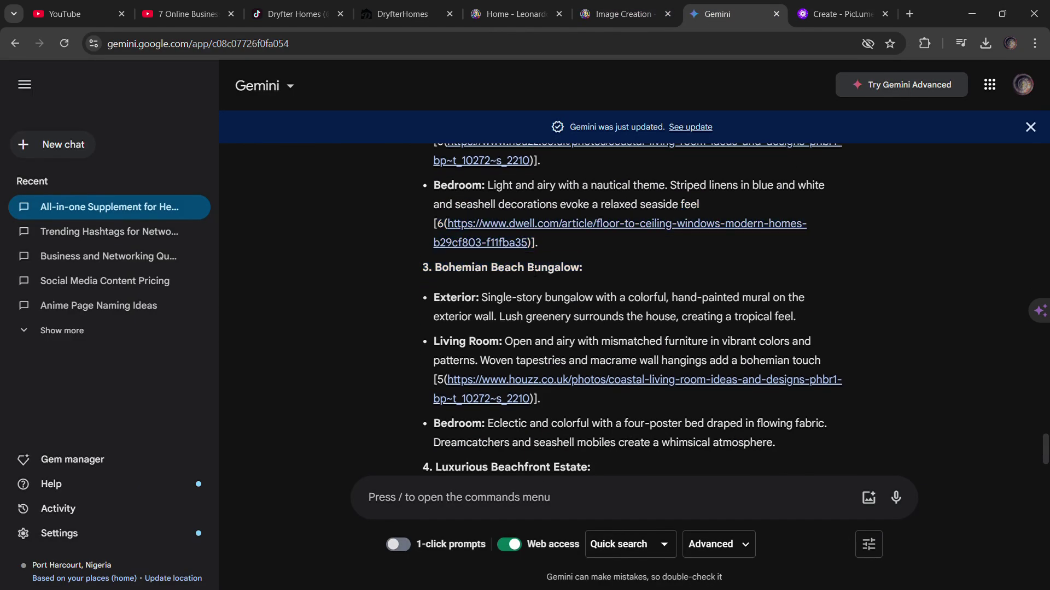
Step: Generate images from the Bohemian Beach Bungalow exterior description
left_click_drag(442, 298, 799, 317)
key("ctrl+c")
key("ctrl+Tab")
key("ctrl+a")
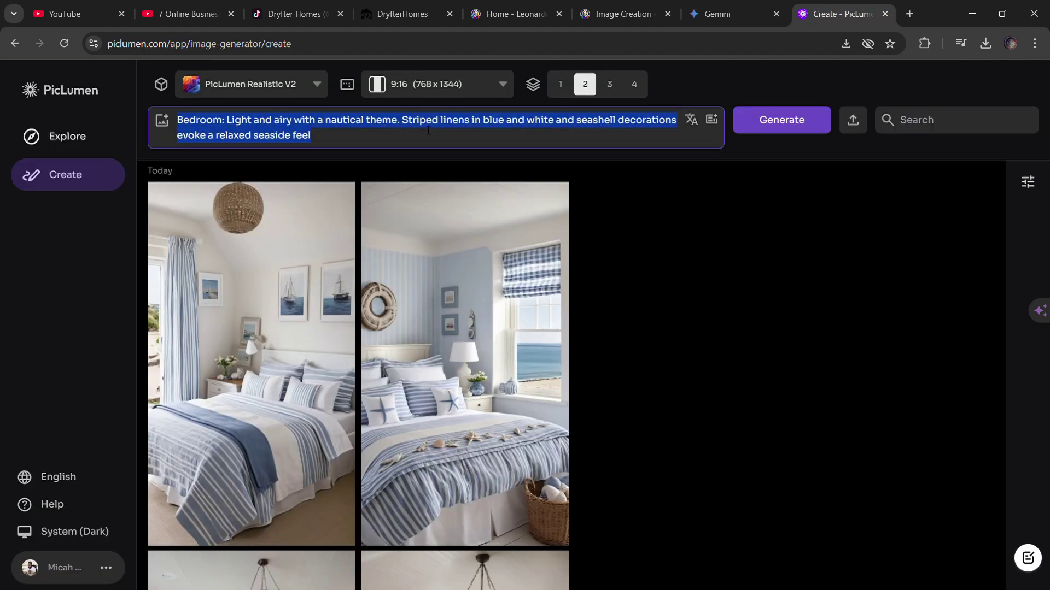
key("ctrl+v")
left_click(781, 123)
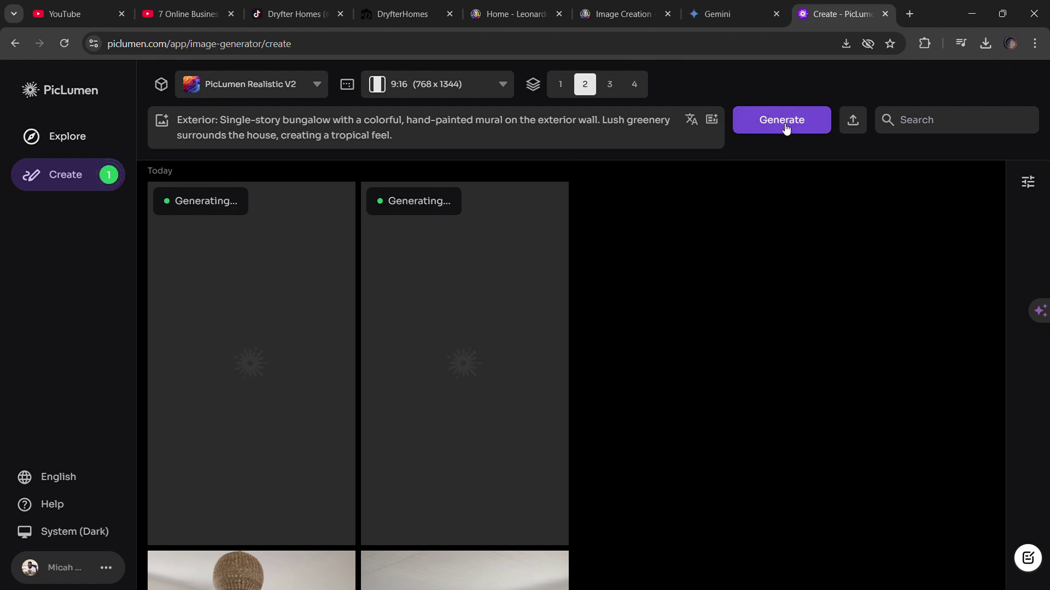
Step: Generate images from the bungalow's Living Room description
left_click(728, 18)
scroll(602, 306, "down", 1)
left_click_drag(435, 281, 821, 302)
key("ctrl+c")
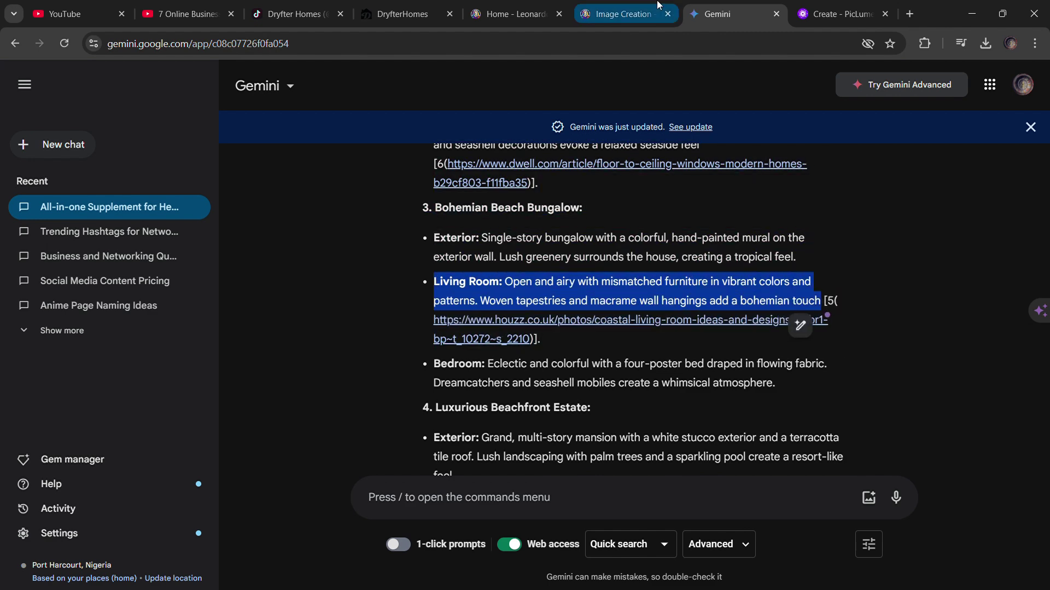
left_click(842, 14)
left_click(190, 107)
key("ctrl+a")
key("ctrl+v")
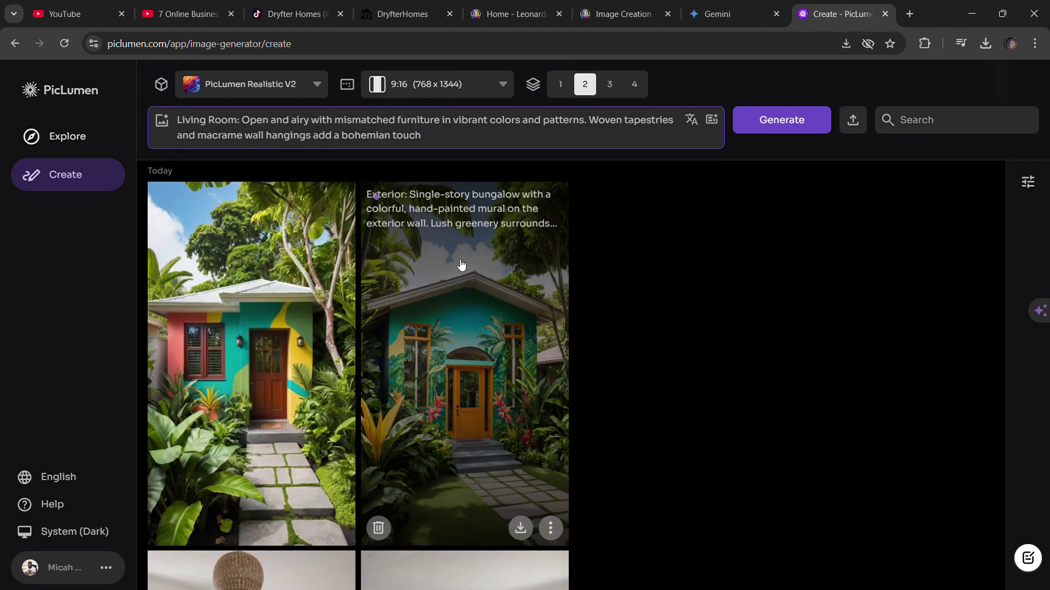
left_click(781, 121)
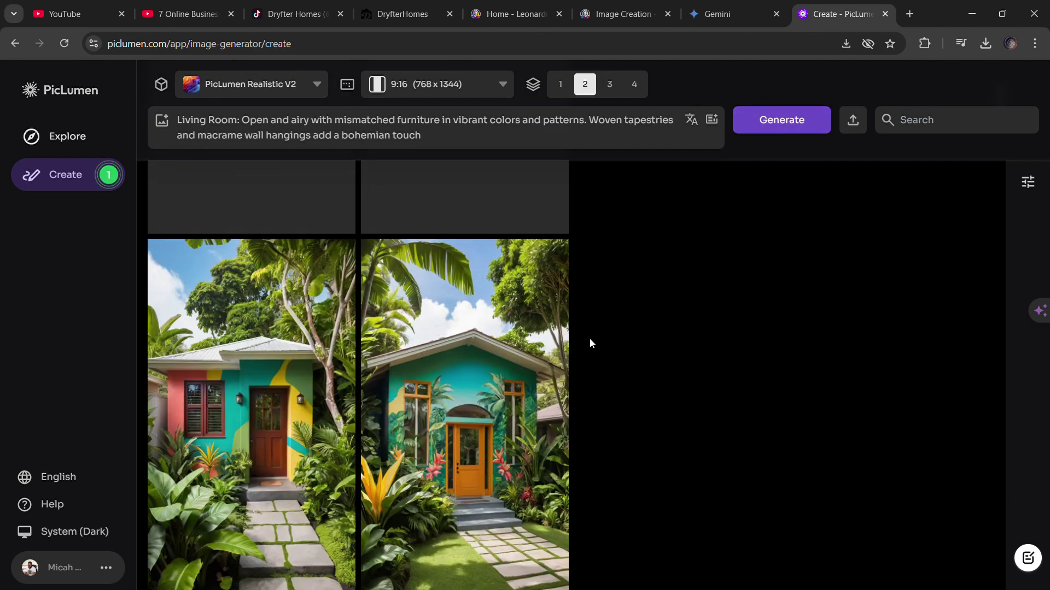
Step: Copy the Rustic Beach Cabin exterior description into PicLumen and generate its images
left_click(720, 13)
left_click_drag(433, 364, 776, 389)
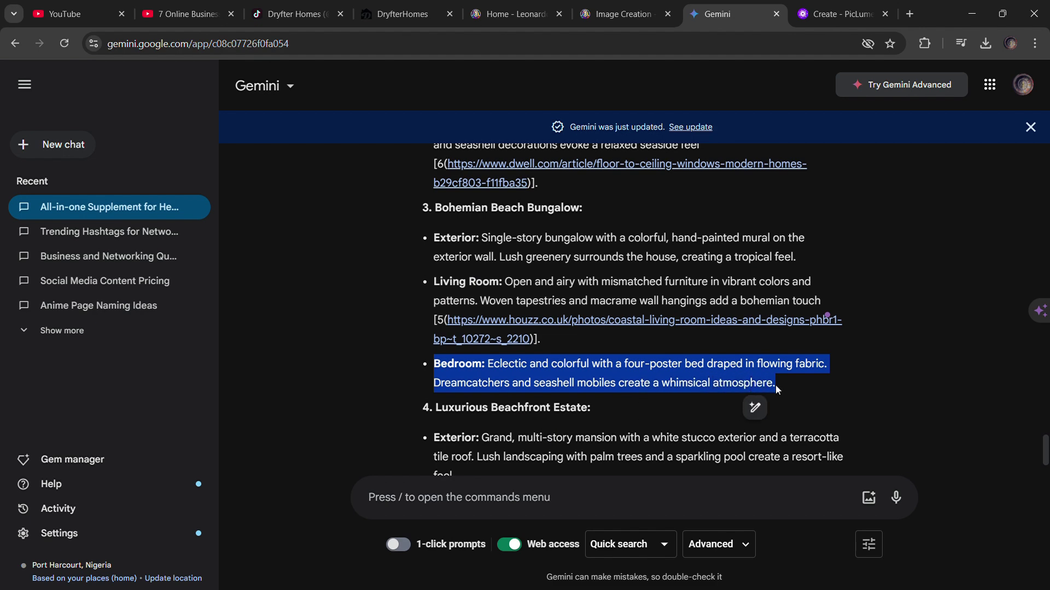
scroll(602, 406, "down", 7)
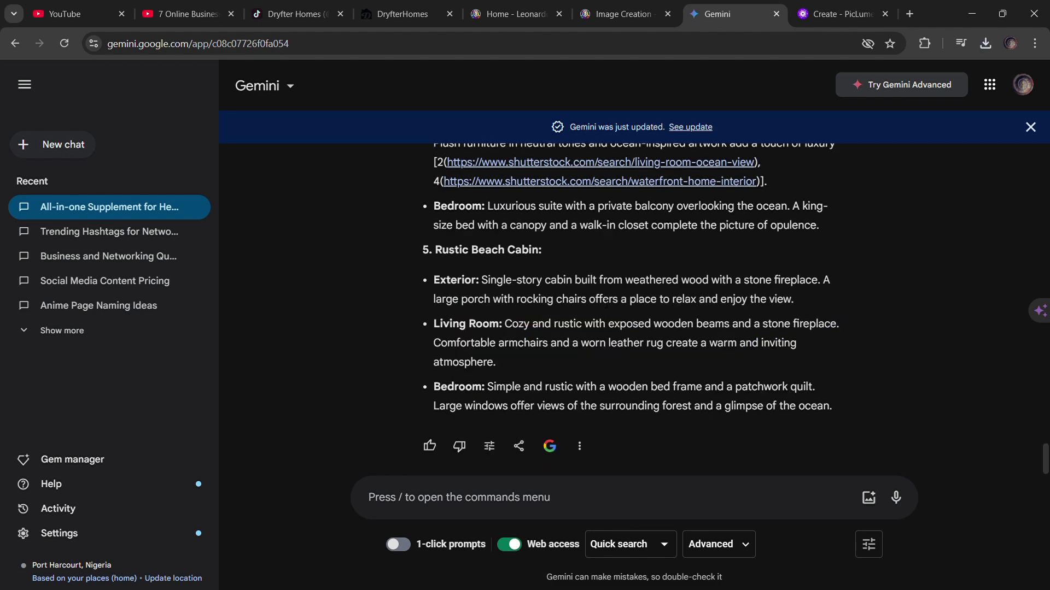
scroll(606, 303, "down", 1)
left_click_drag(433, 263, 798, 285)
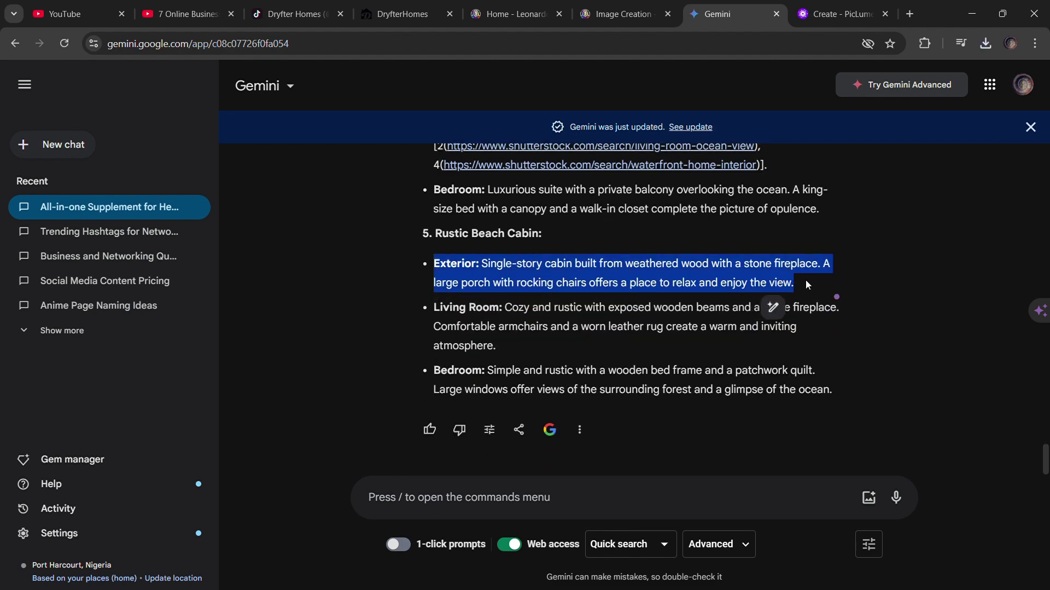
key("ctrl+c")
left_click(842, 14)
key("ctrl+a")
key("ctrl+v")
left_click(781, 120)
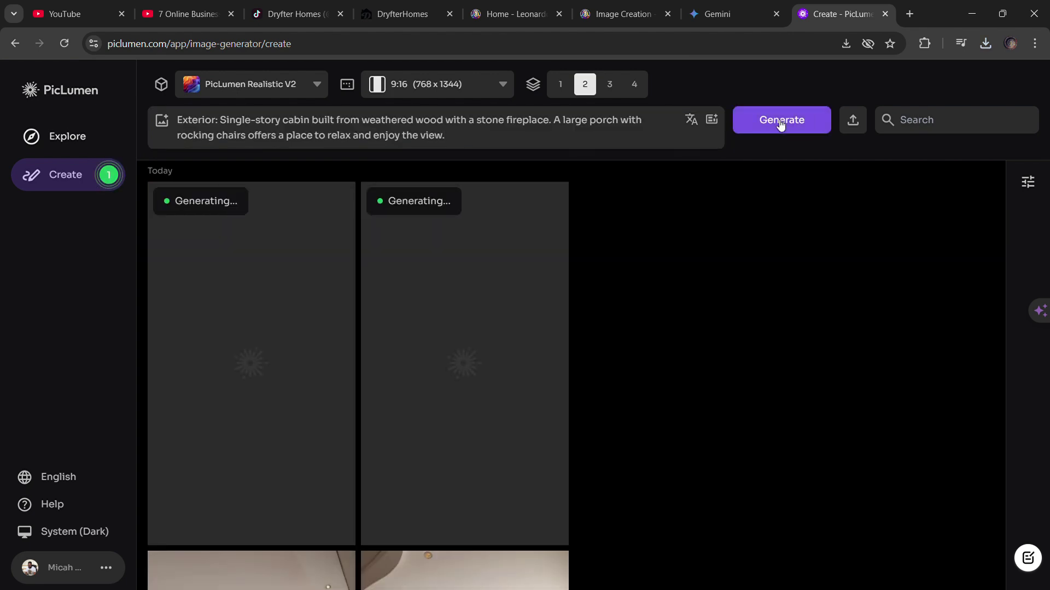
Step: Generate images from the Rustic Beach Cabin's Living Room description
key("ctrl+shift+Tab")
left_click_drag(433, 309, 513, 348)
key("ctrl+c")
key("ctrl+Tab")
key("ctrl+a")
key("ctrl+v")
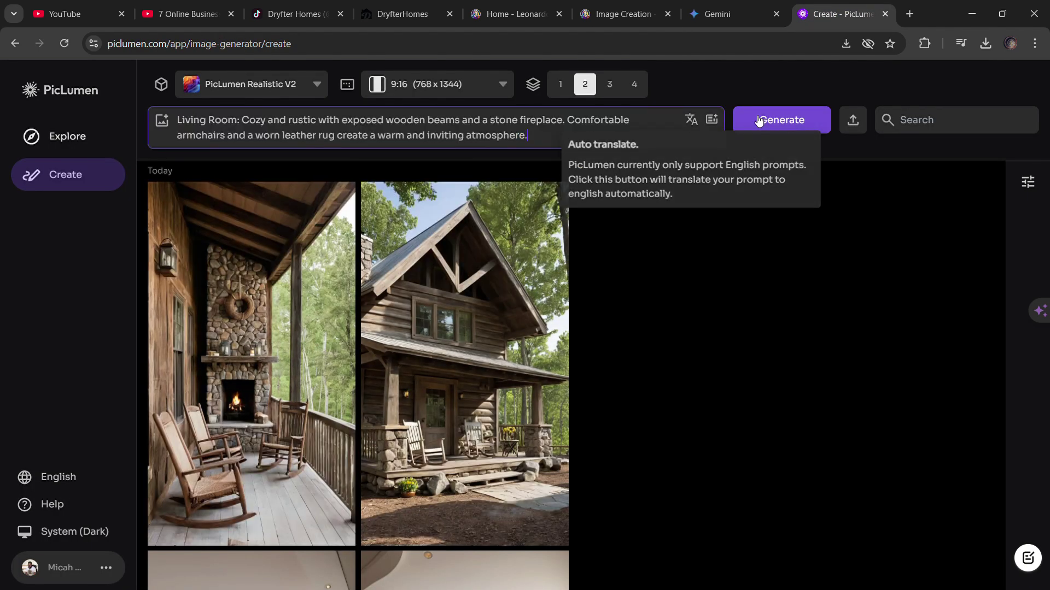
left_click(765, 120)
Step: Generate images from the Rustic Beach Cabin's Bedroom description
left_click(727, 15)
left_click_drag(431, 369, 843, 394)
key("ctrl+c")
key("ctrl+Tab")
key("ctrl+a")
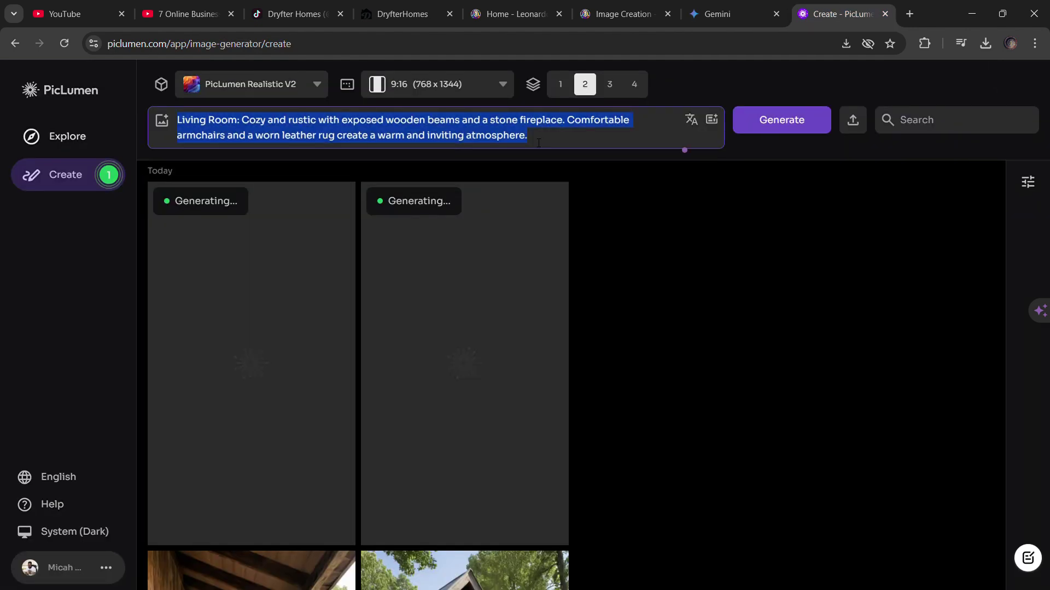
key("ctrl+v")
left_click(798, 122)
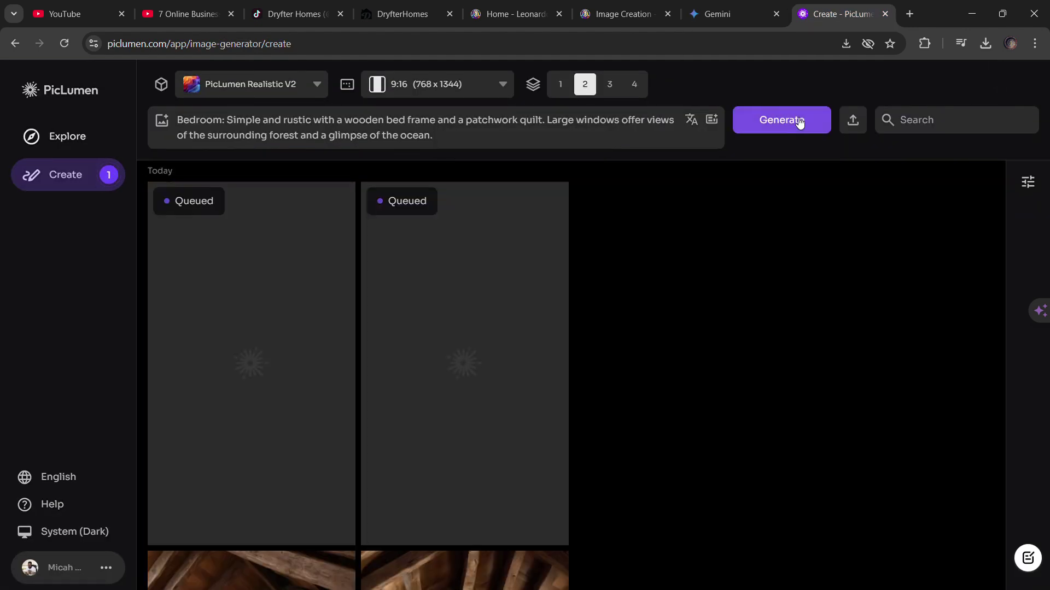
scroll(683, 301, "down", 10)
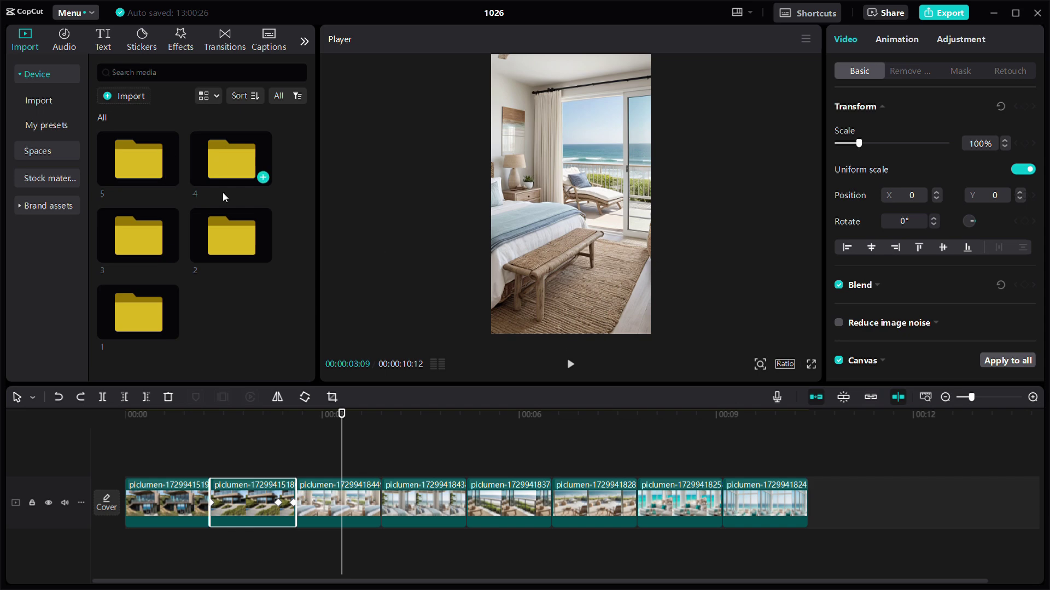
Step: Append six cottage images from media folder 2 (exteriors, living rooms, bedrooms) to the timeline end
double_click(223, 238)
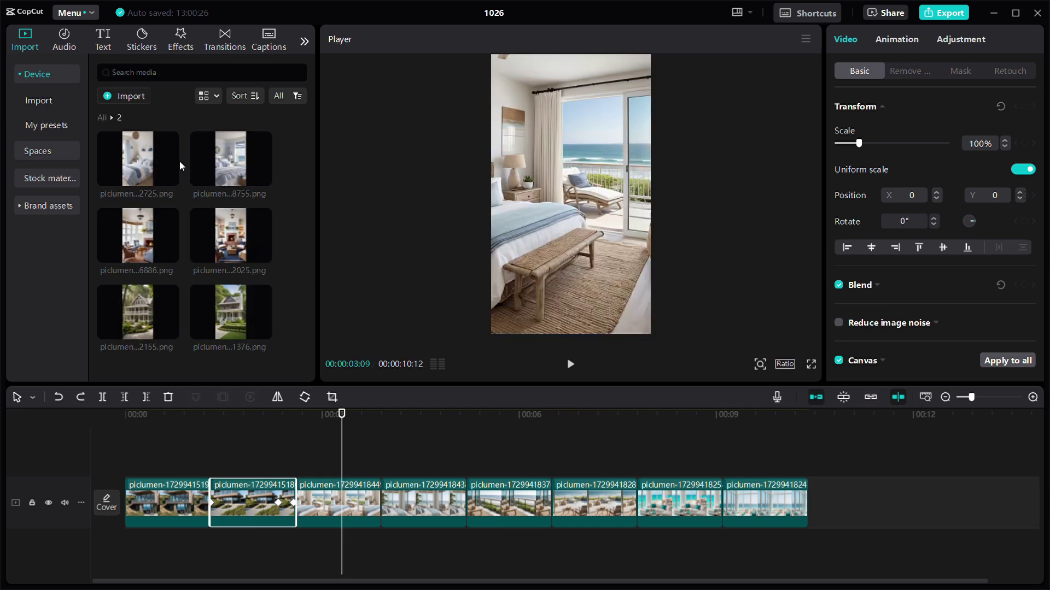
left_click(243, 320)
left_click(164, 322, "shift")
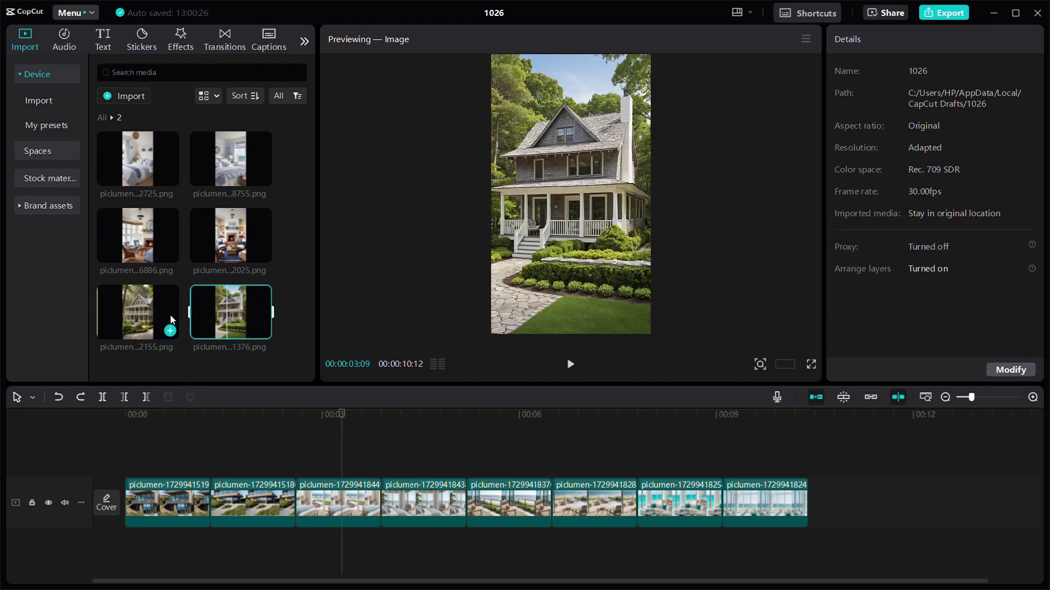
left_click(228, 246, "shift")
left_click(136, 235, "shift")
left_click(229, 158, "shift")
left_click(136, 158, "shift")
left_click_drag(229, 239, 858, 519)
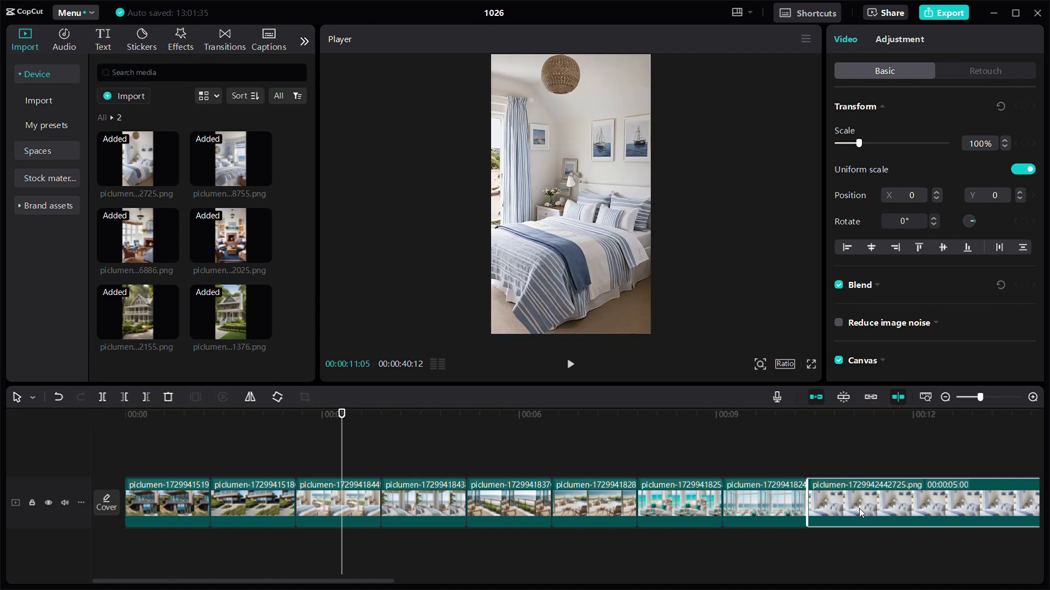
Step: Close the gap at the track start and lengthen the six new image clips
scroll(860, 512, "down", 3)
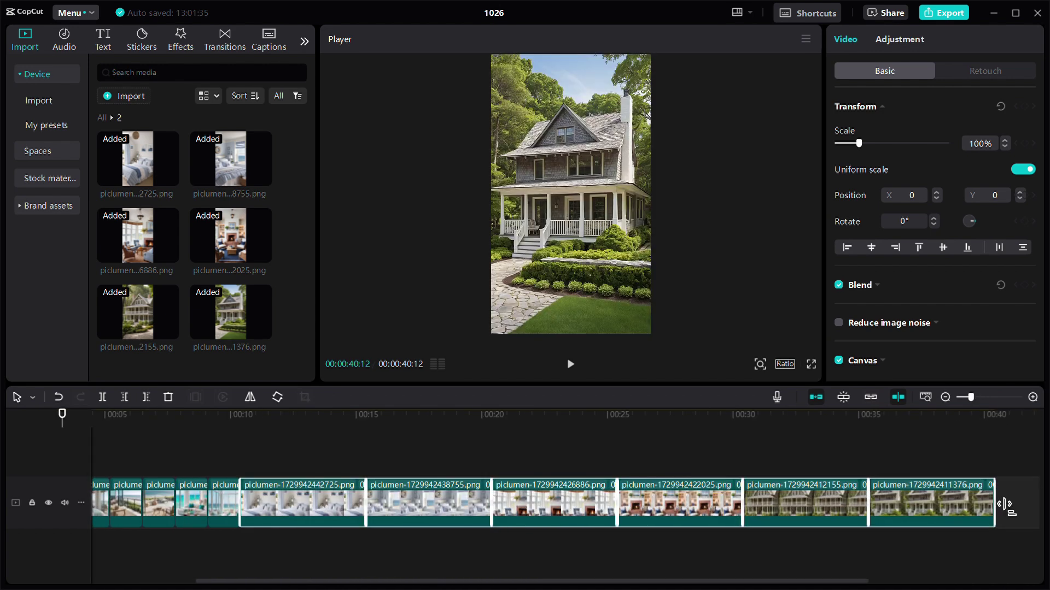
left_click_drag(908, 508, 905, 509)
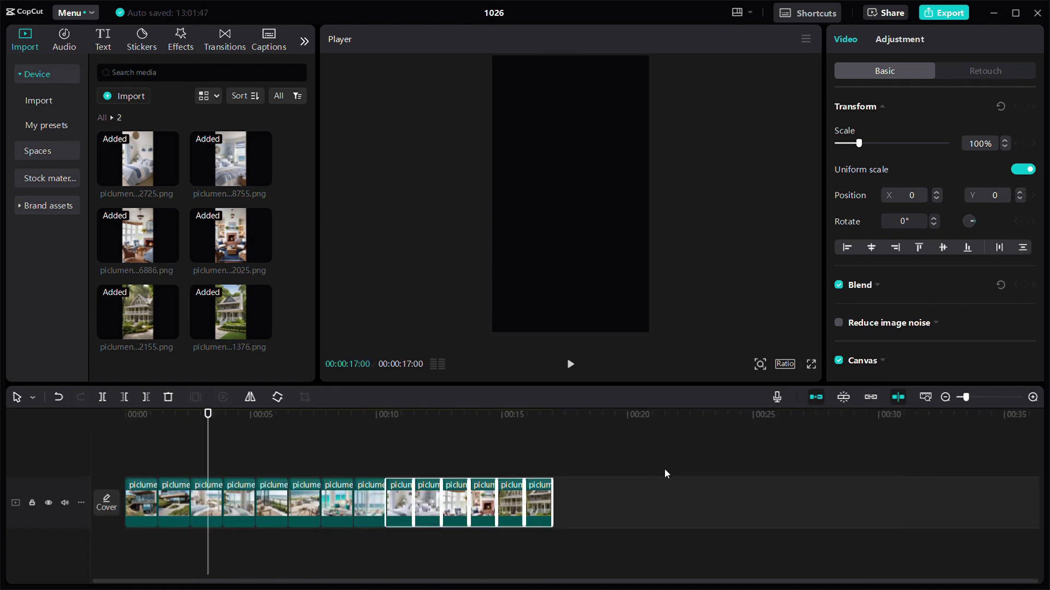
mouse_move(560, 509)
left_mouse_down()
mouse_move(581, 512)
mouse_move(566, 510)
left_mouse_up()
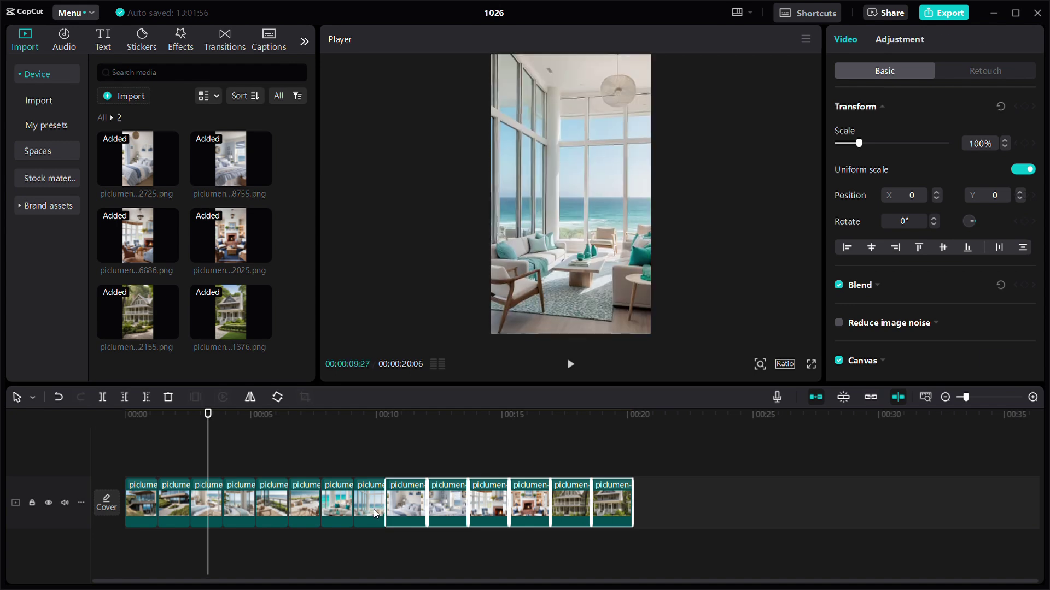
left_click(403, 510)
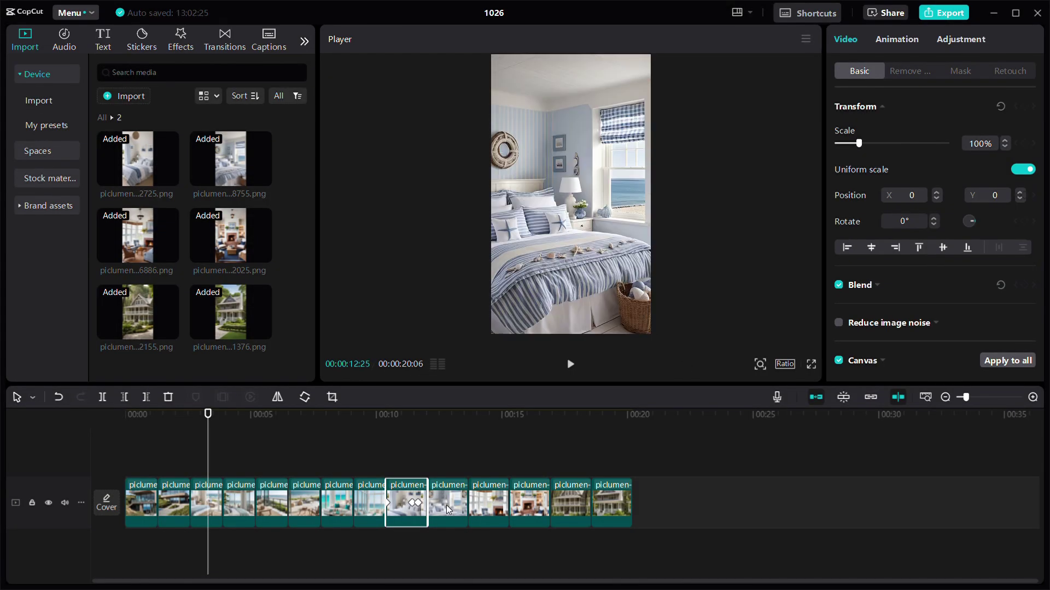
left_click(447, 500)
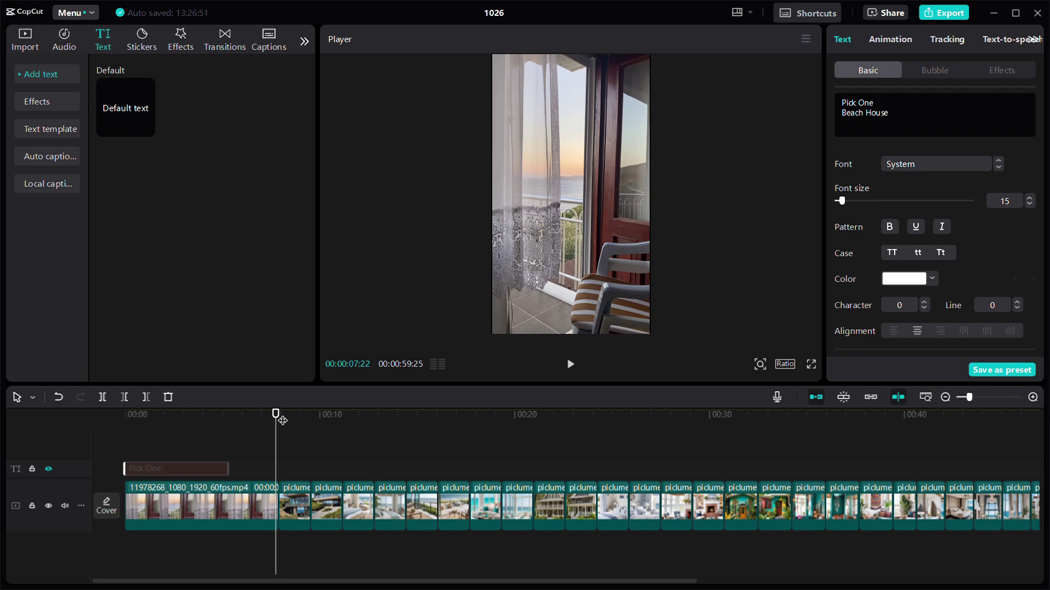
Step: Play back the slideshow to preview it
key("space")
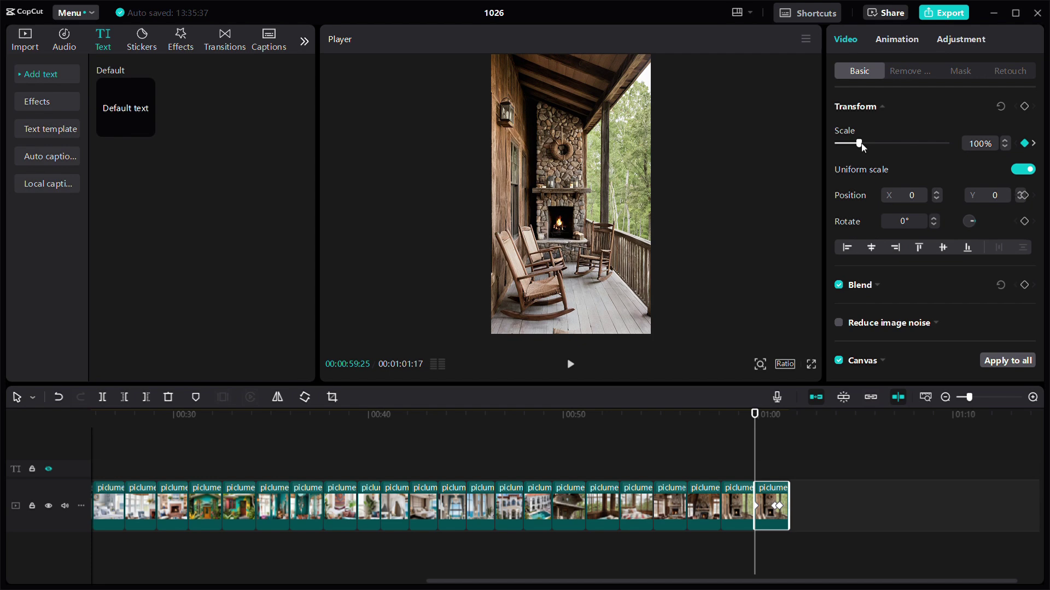
mouse_move(865, 147)
left_mouse_down()
mouse_move(881, 146)
mouse_move(869, 146)
left_mouse_up()
key("ctrl+z")
left_click(781, 428)
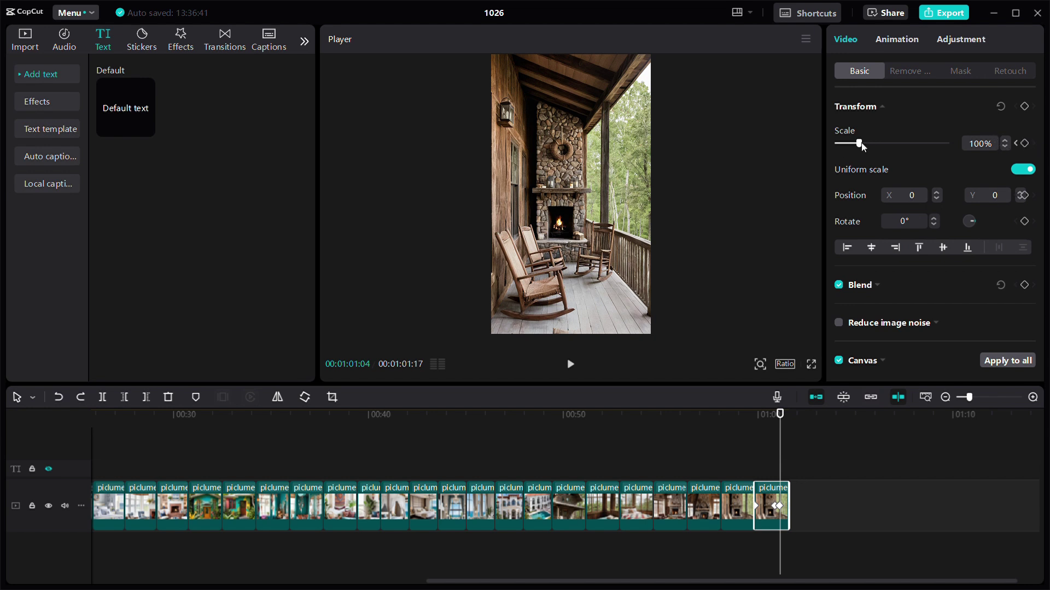
mouse_move(861, 146)
left_mouse_down()
mouse_move(872, 148)
mouse_move(862, 150)
left_mouse_up()
key("ctrl+z")
key("alt+Tab")
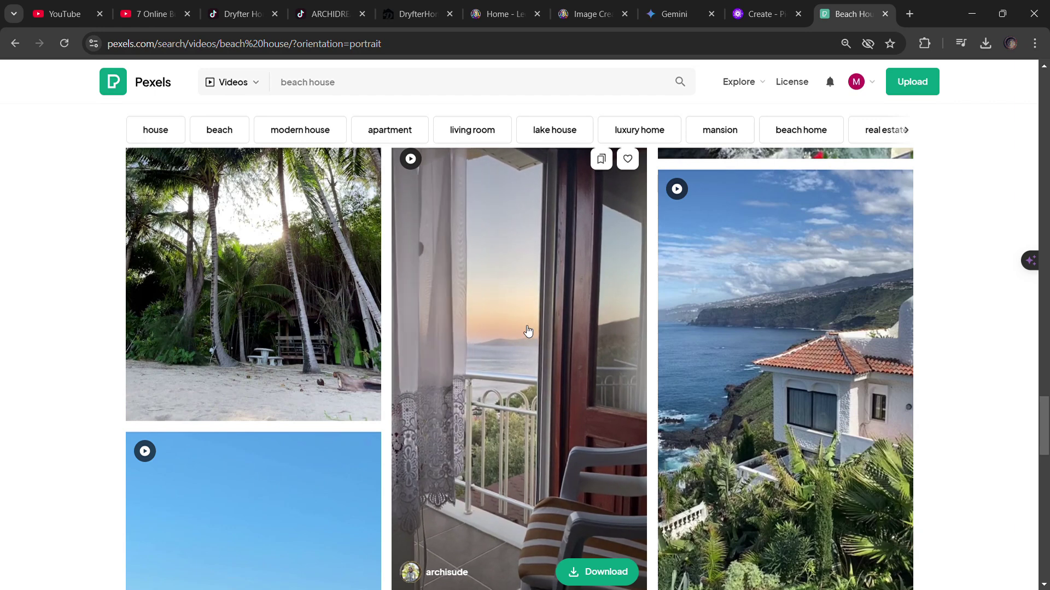
Step: Browse the Pexels portrait beach-house videos, then play the CapCut project from the start
scroll(545, 287, "up", 1)
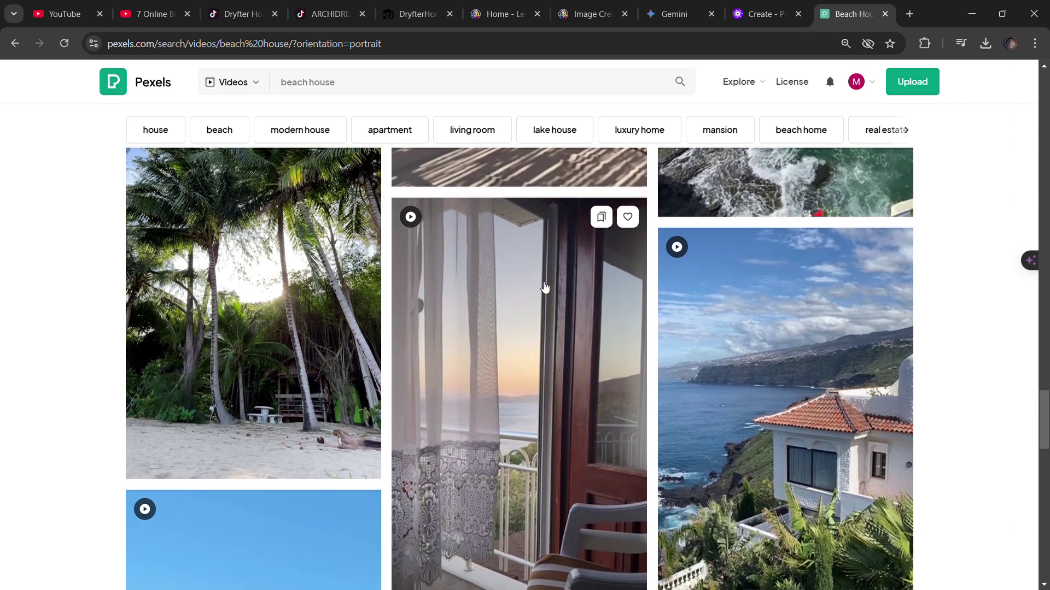
scroll(545, 287, "down", 1)
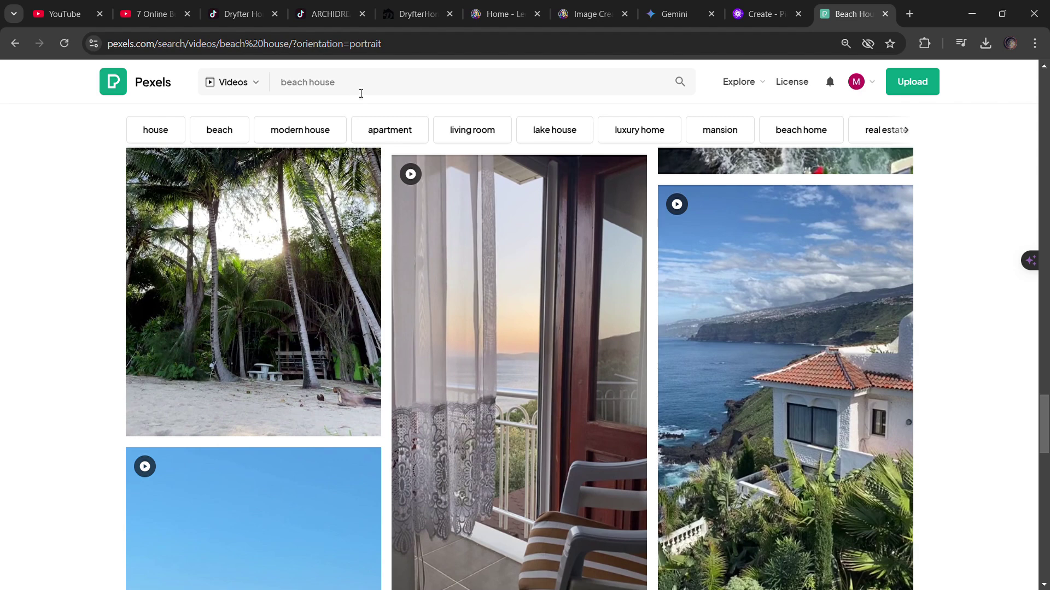
scroll(533, 344, "down", 1)
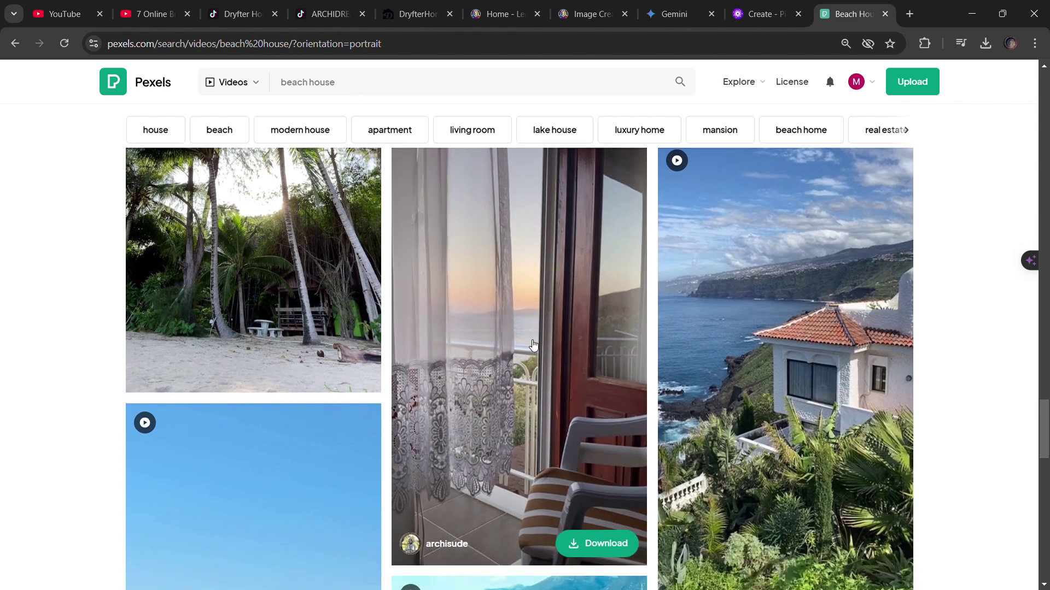
scroll(533, 345, "up", 1)
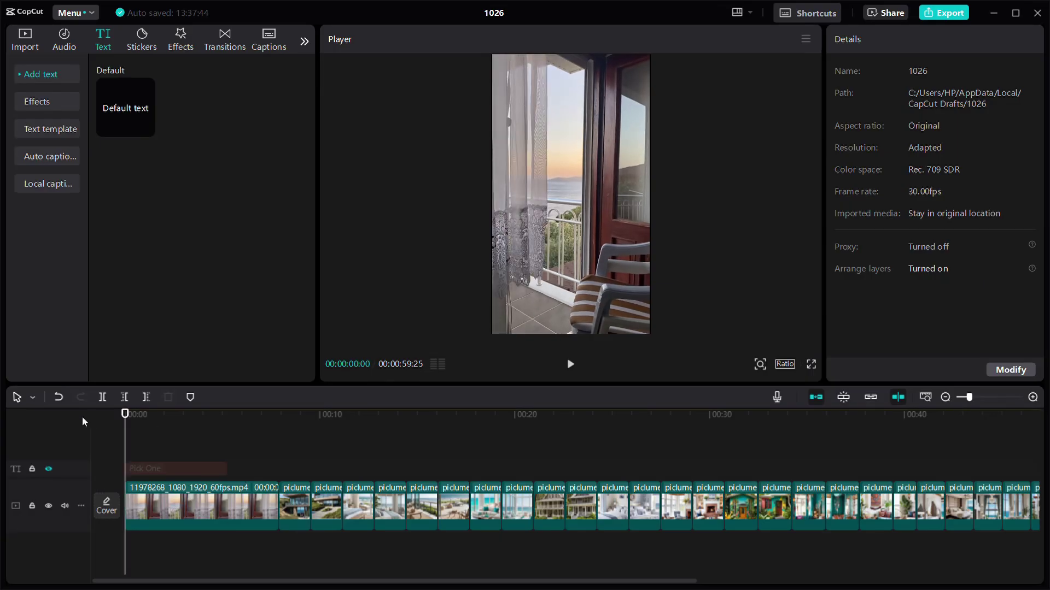
key("space")
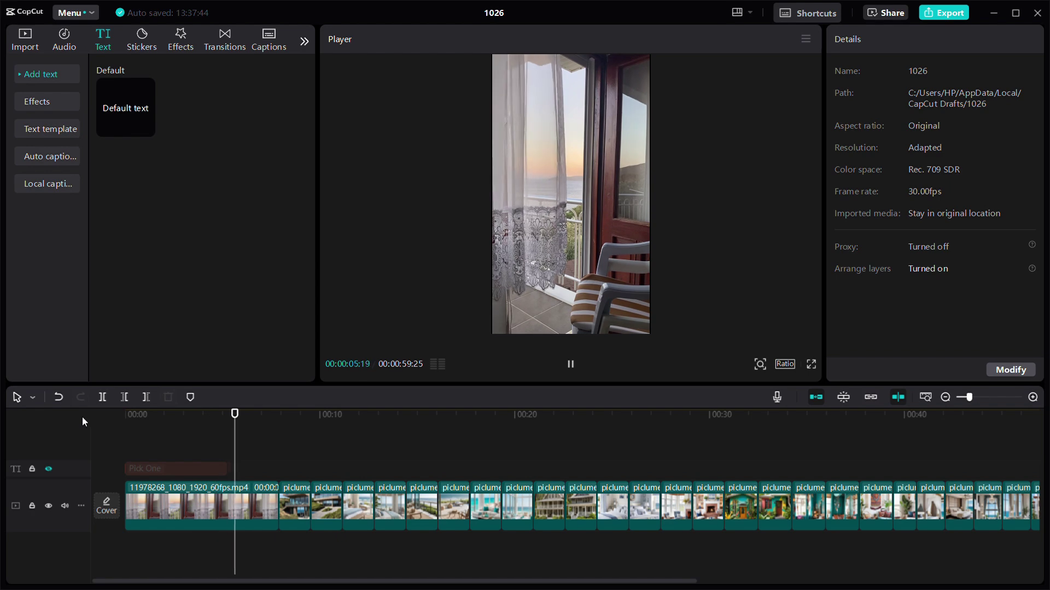
Step: Pause playback, rewind to the start, and make the Pick One Beach House title red
key("space")
key("ctrl+z")
left_click(138, 421)
left_click(164, 469)
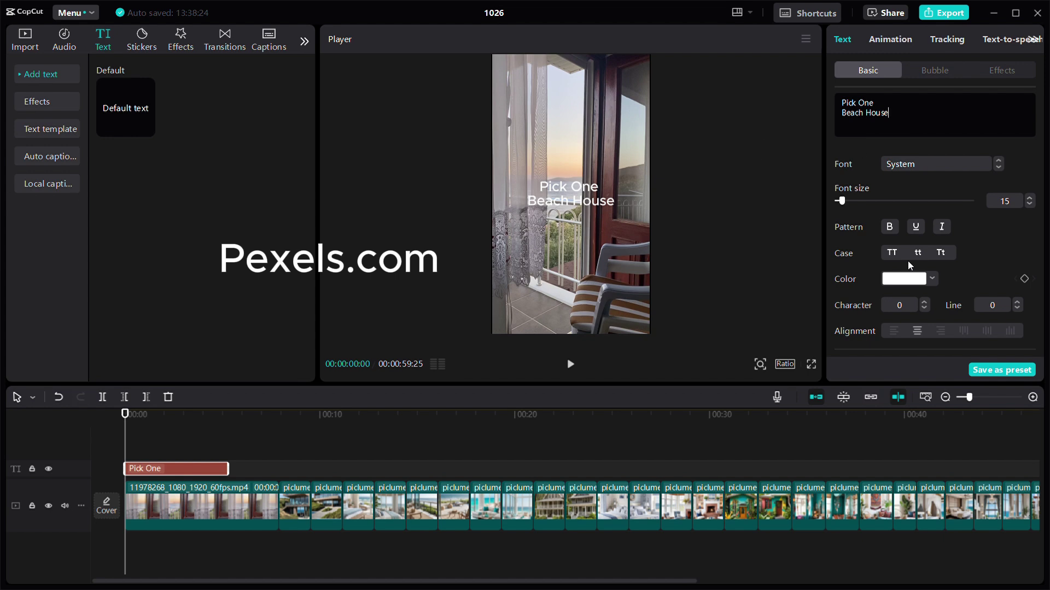
left_click(902, 280)
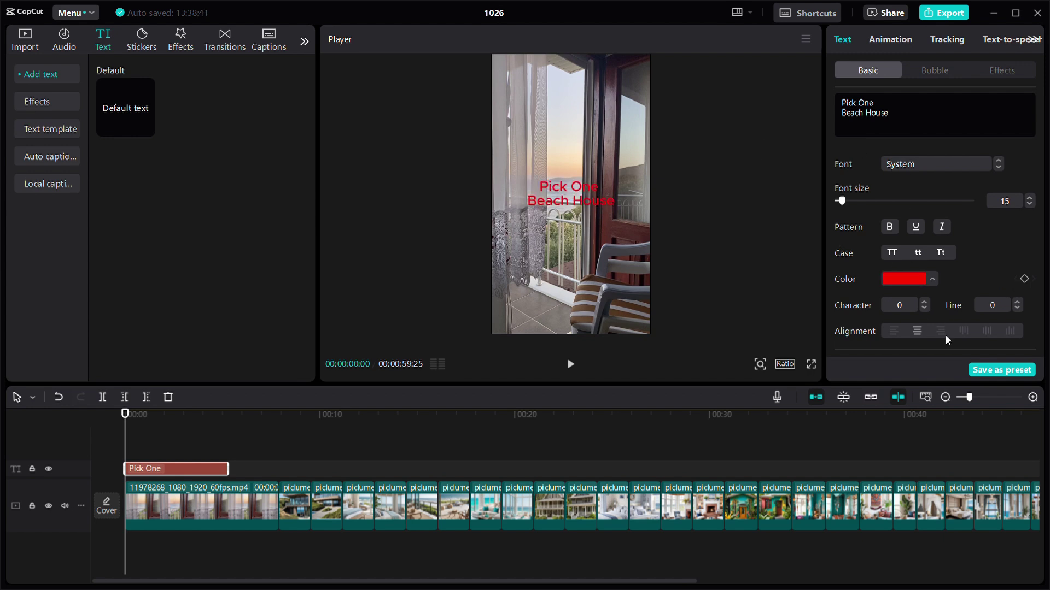
Step: Try a preset text style on the title, undo it to keep red, and show Animation options
scroll(975, 273, "down", 3)
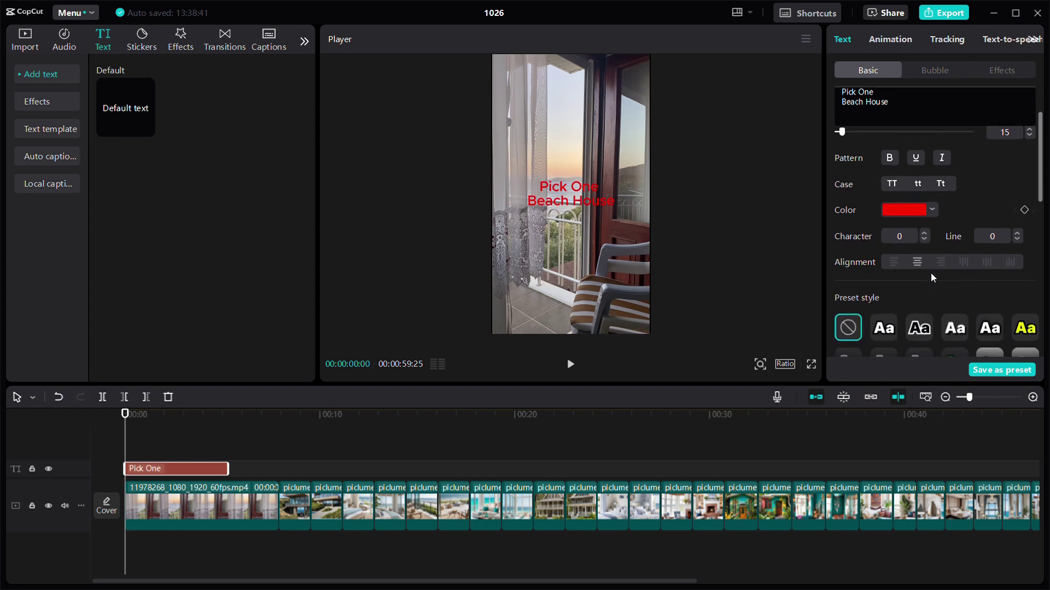
left_click(884, 266)
scroll(903, 201, "up", 3)
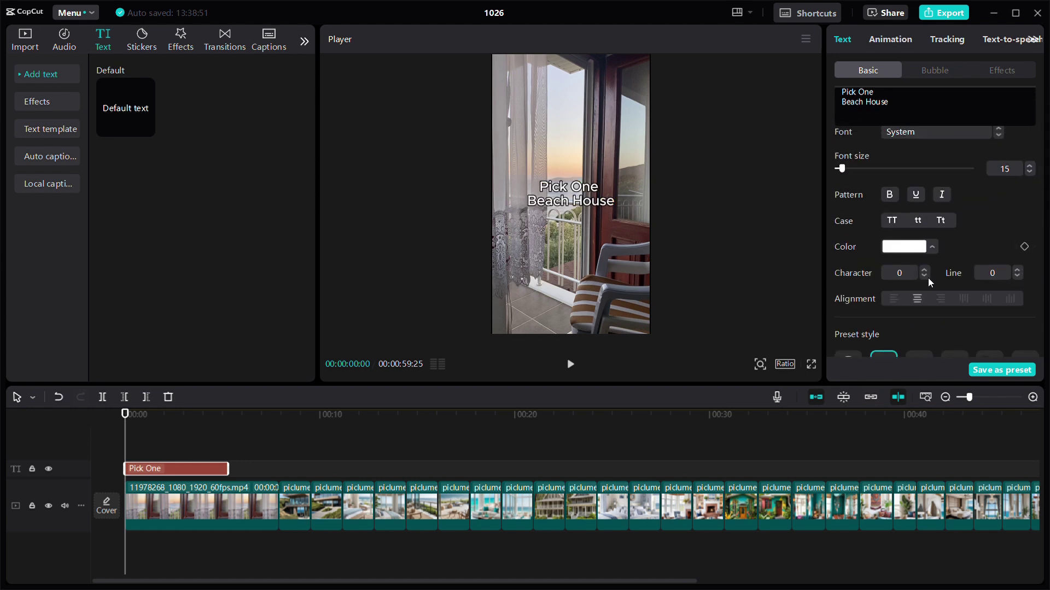
key("ctrl+z")
scroll(929, 295, "down", 4)
scroll(930, 299, "down", 2)
scroll(940, 290, "up", 6)
scroll(979, 290, "down", 3)
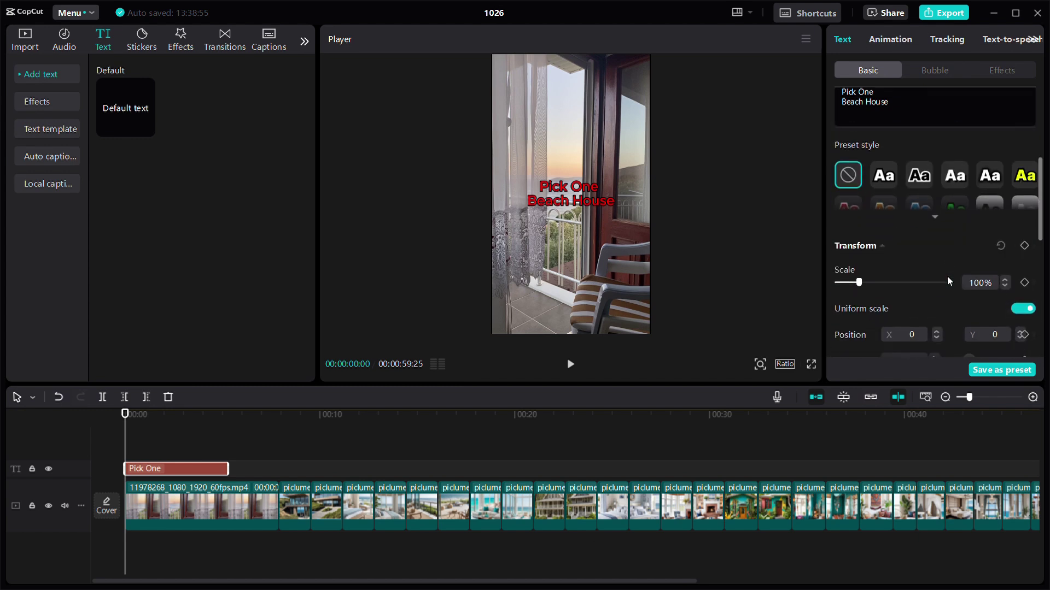
scroll(979, 295, "up", 4)
left_click(891, 41)
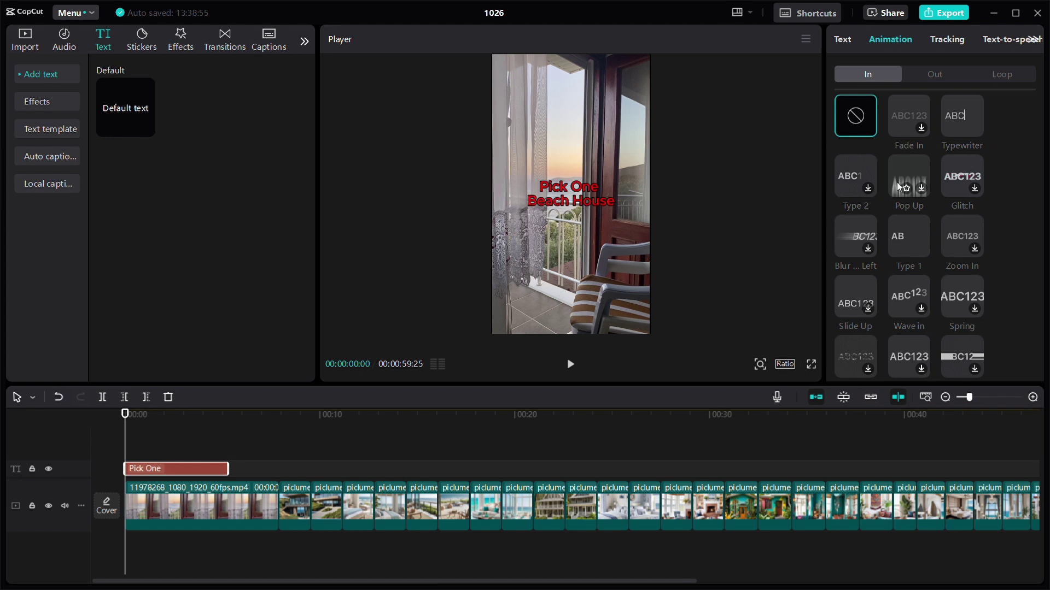
Step: Give the title a 0.5s Fade In entrance and stretch it across the opening video
left_click(910, 117)
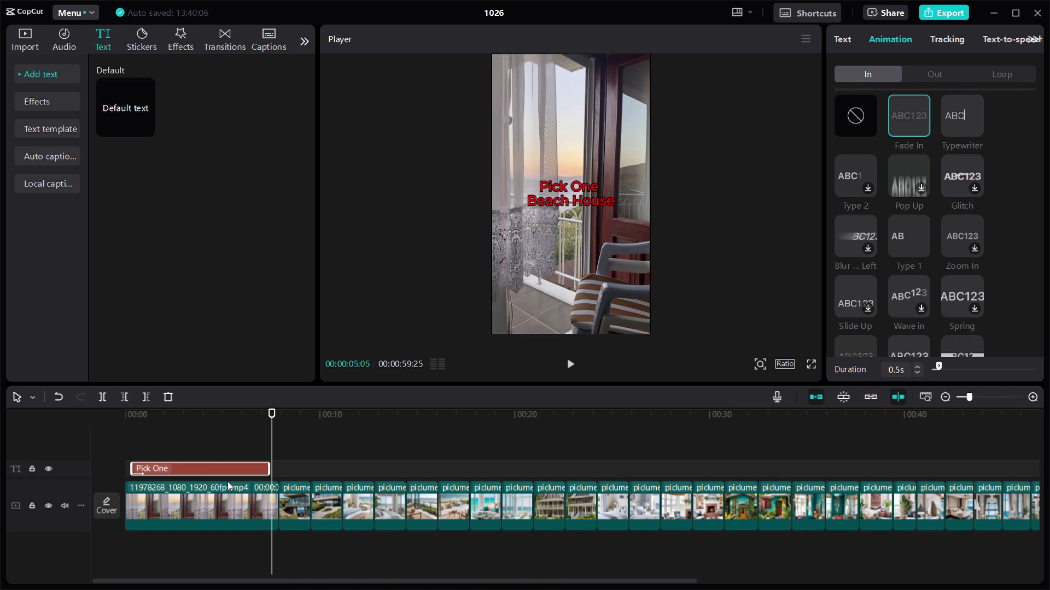
left_click_drag(225, 468, 335, 484)
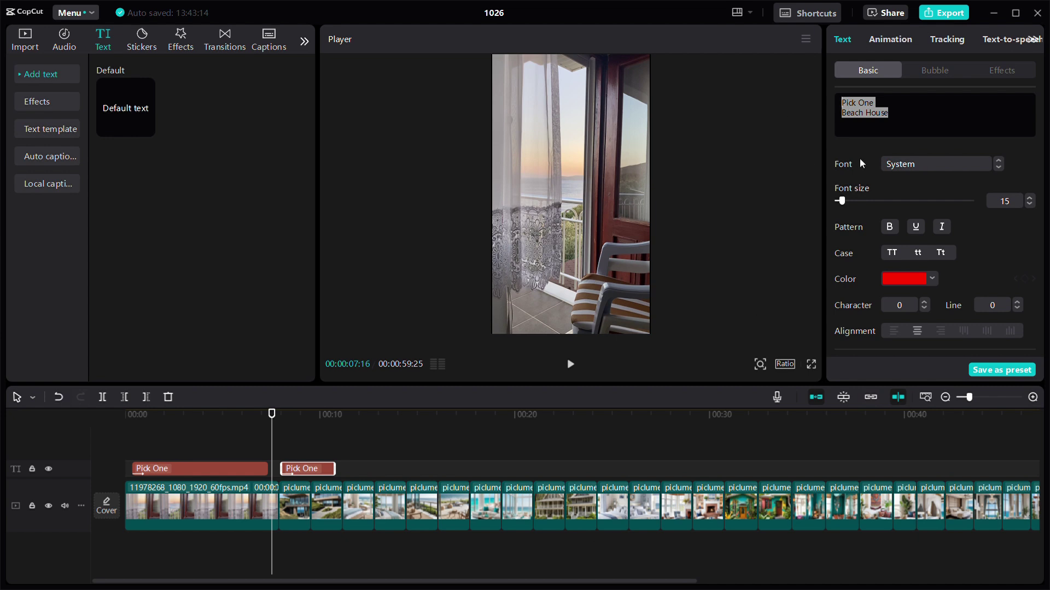
Step: Number the first caption '1' and scrub to about 10 seconds to preview it
type("1. Modern B")
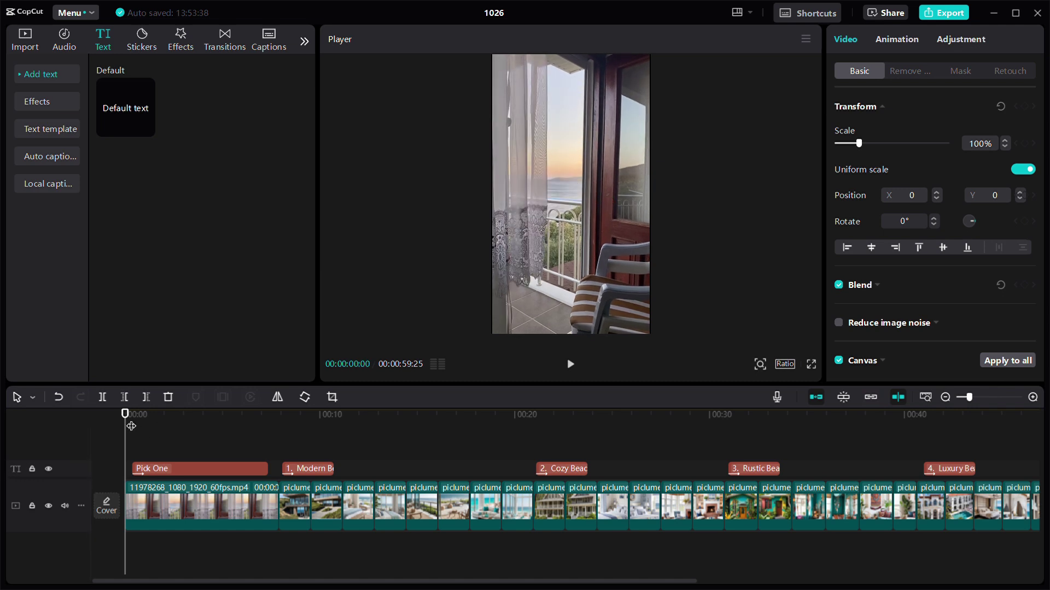
left_click_drag(131, 426, 936, 473)
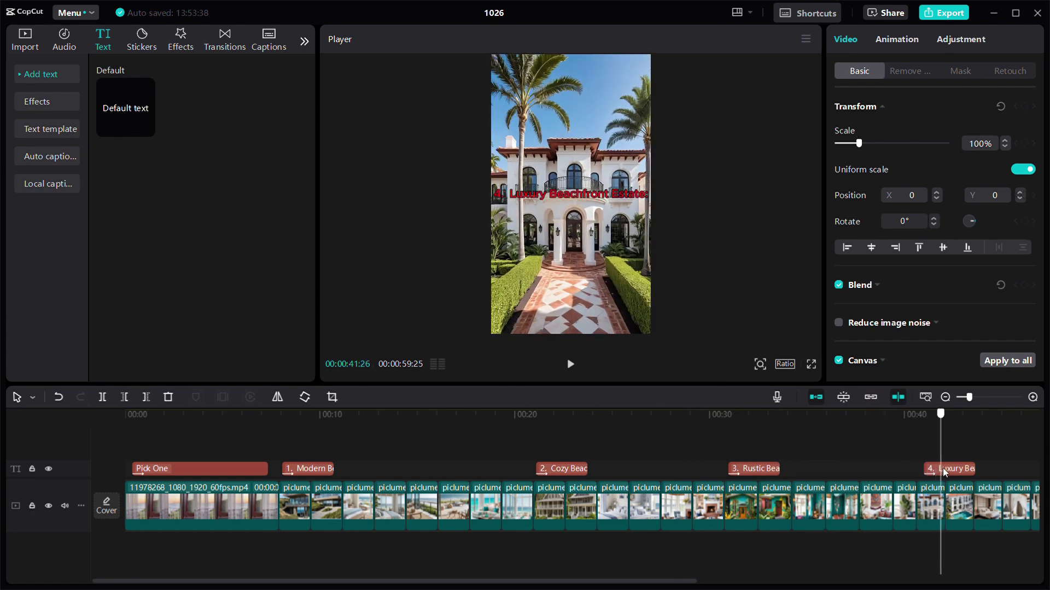
scroll(963, 472, "right", 5)
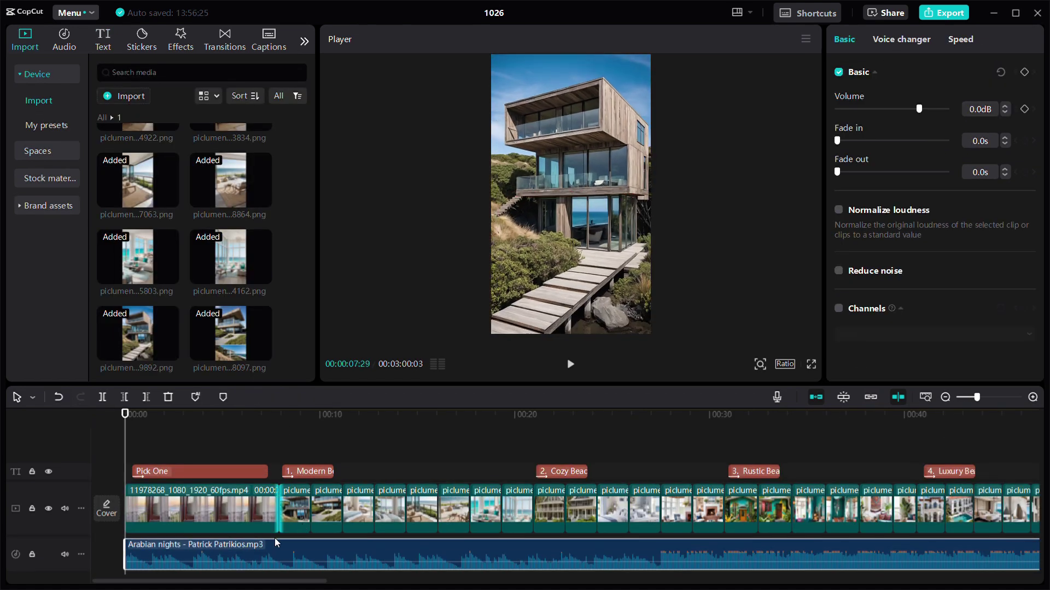
Step: Preview the slideshow with the Arabian nights music, replaying from the start and from about 5 seconds
key("space")
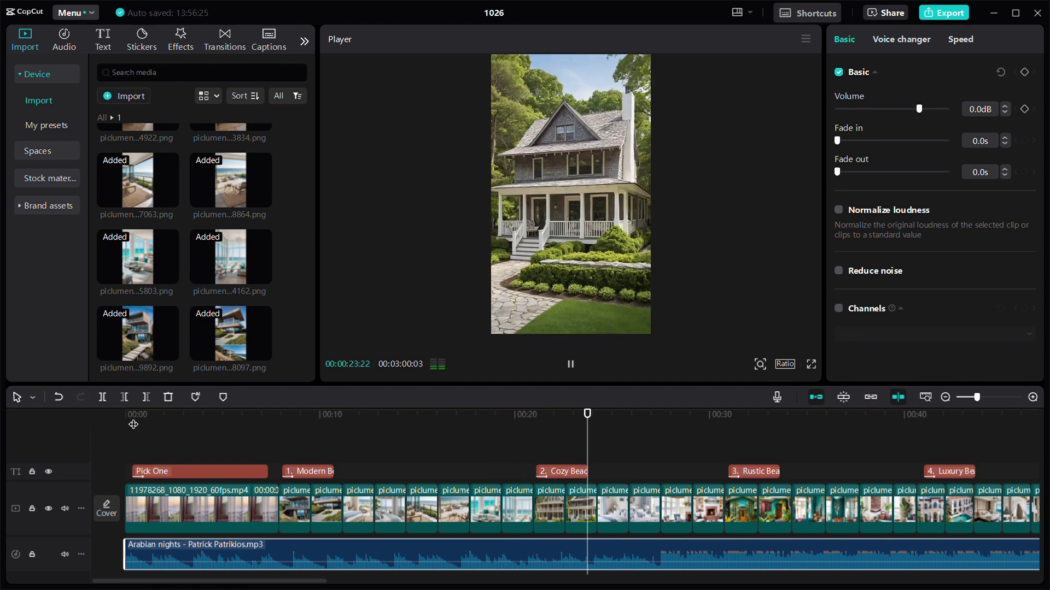
left_click(125, 414)
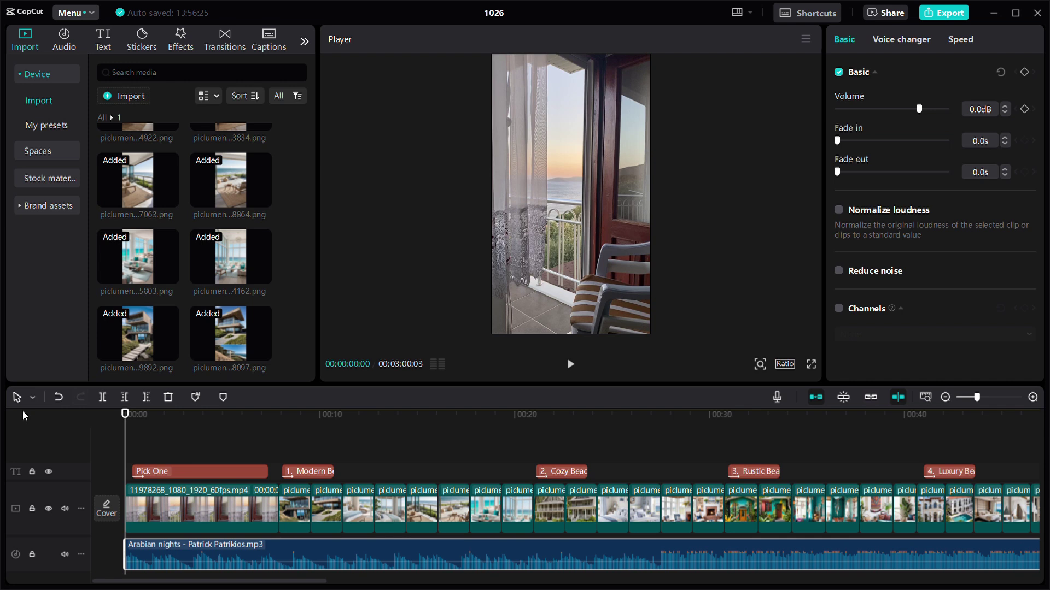
key("space")
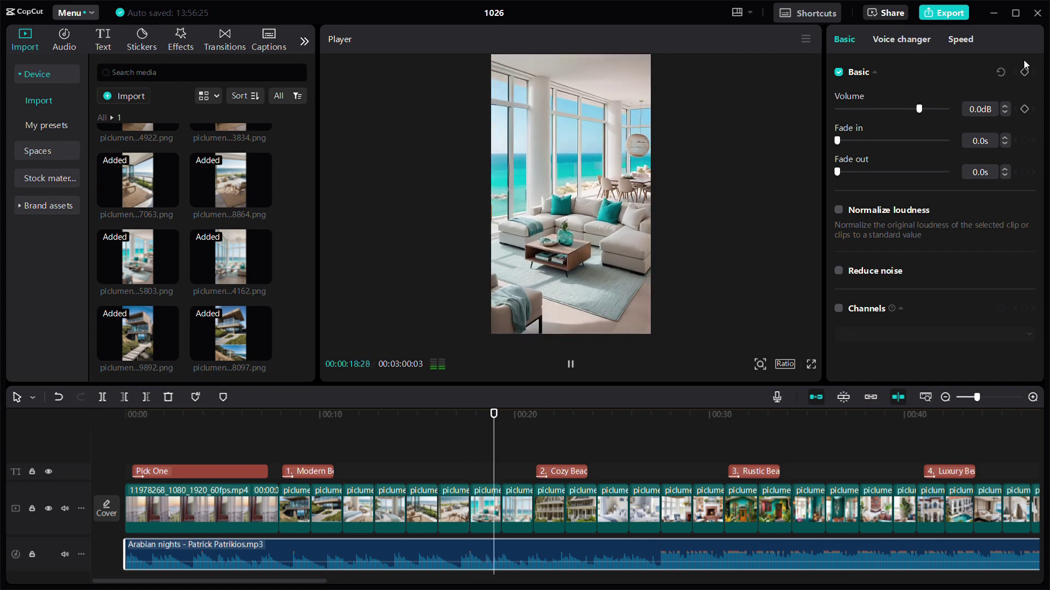
left_click(579, 431)
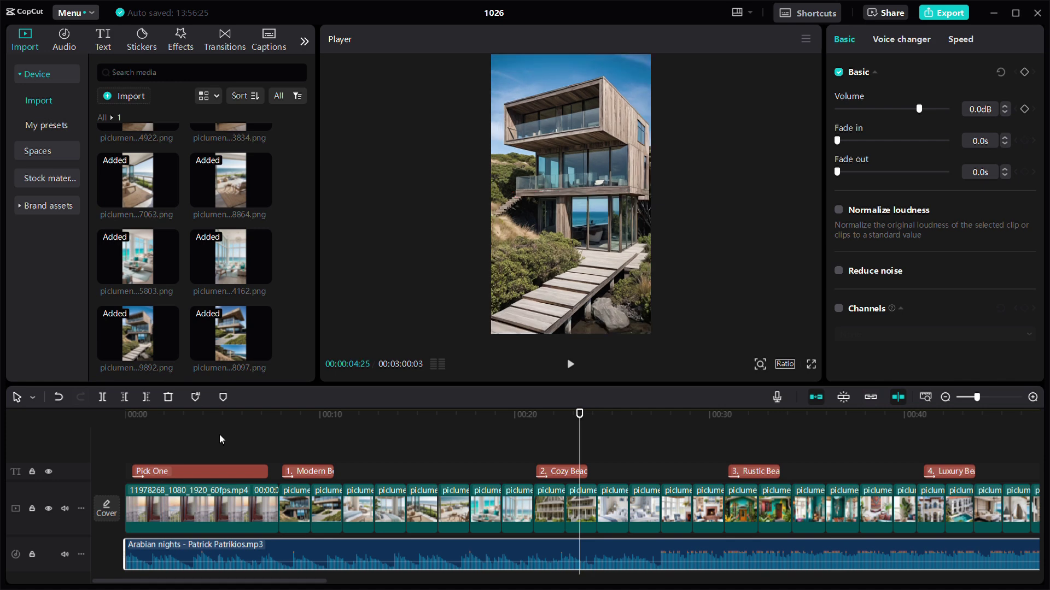
left_click(225, 417)
key("space")
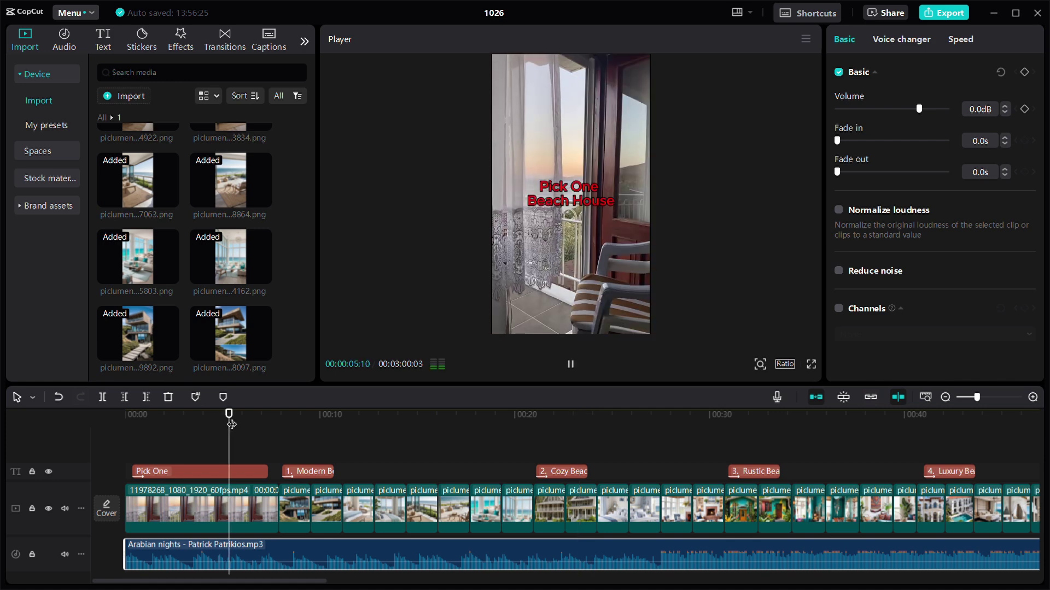